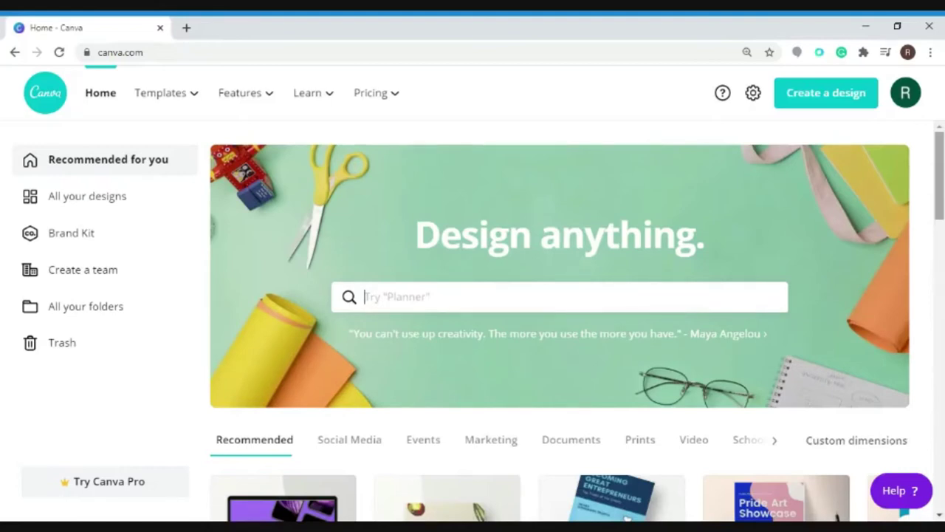
Step: Open the T-Shirt template collection under Personal in the Templates menu
{"action": "mouse_move", "coordinate": [179, 106]}
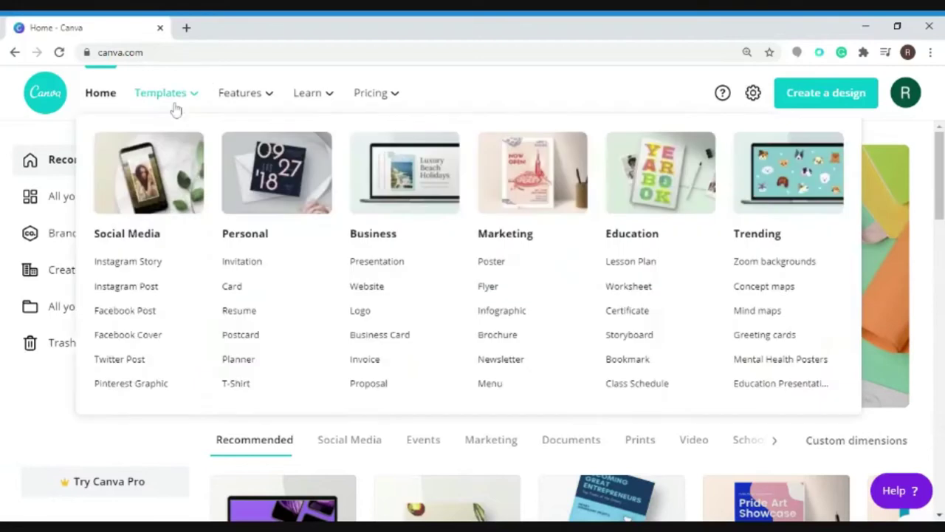
{"action": "left_click", "coordinate": [243, 388]}
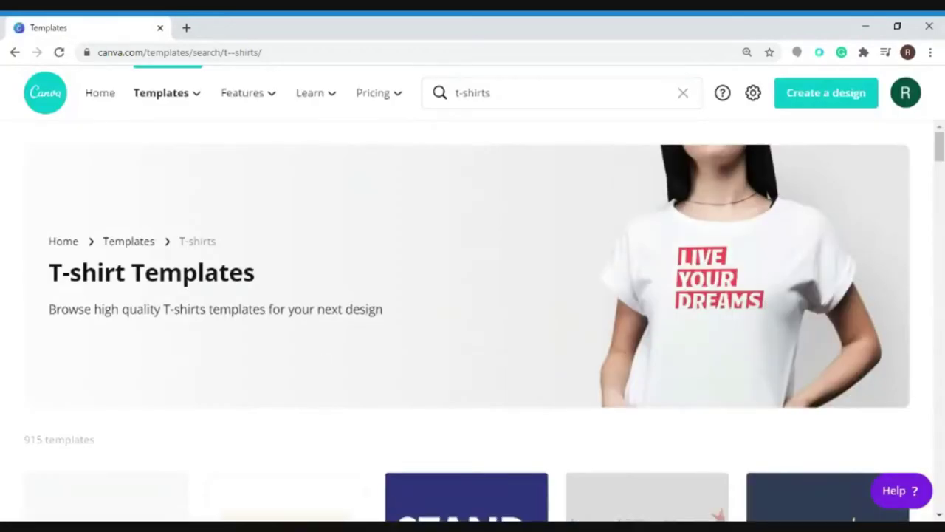
Step: Browse the T-shirt templates and open the eyes #wokeuplikethis template
{"action": "scroll", "coordinate": [473, 317], "scroll_direction": "down", "scroll_amount": 5}
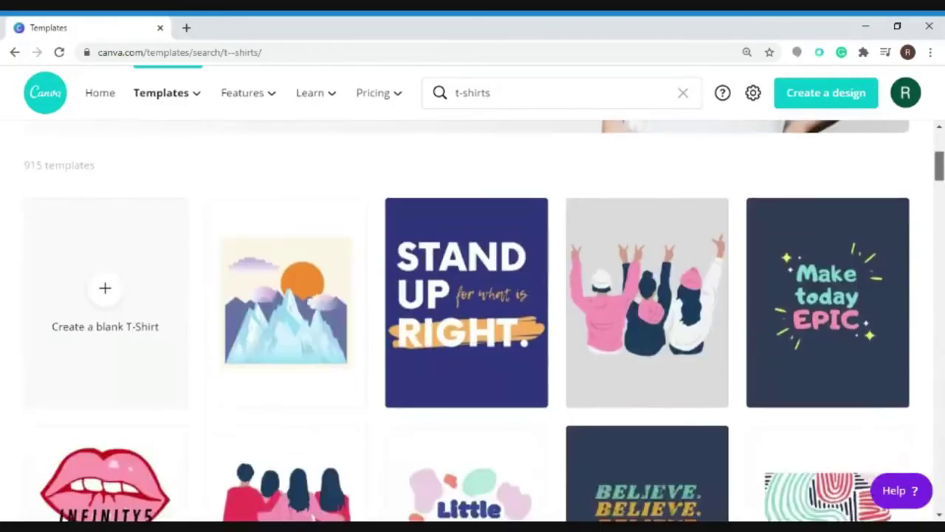
{"action": "scroll", "coordinate": [473, 318], "scroll_direction": "down", "scroll_amount": 5}
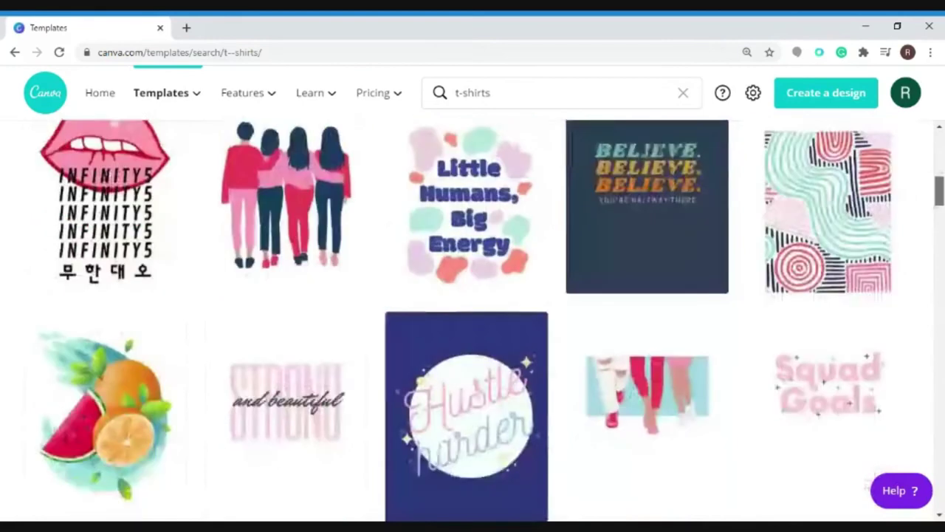
{"action": "scroll", "coordinate": [472, 318], "scroll_direction": "down", "scroll_amount": 4}
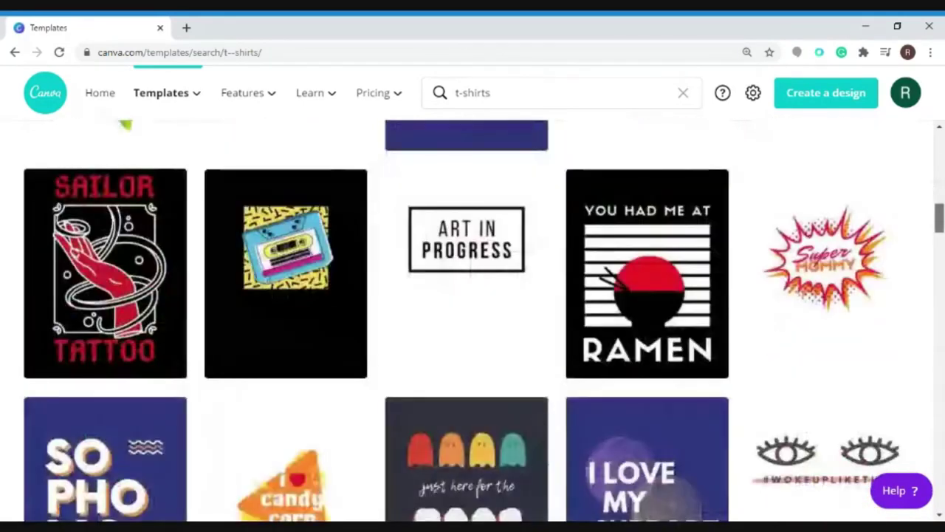
{"action": "scroll", "coordinate": [472, 317], "scroll_direction": "down", "scroll_amount": 2}
{"action": "scroll", "coordinate": [473, 318], "scroll_direction": "down", "scroll_amount": 3}
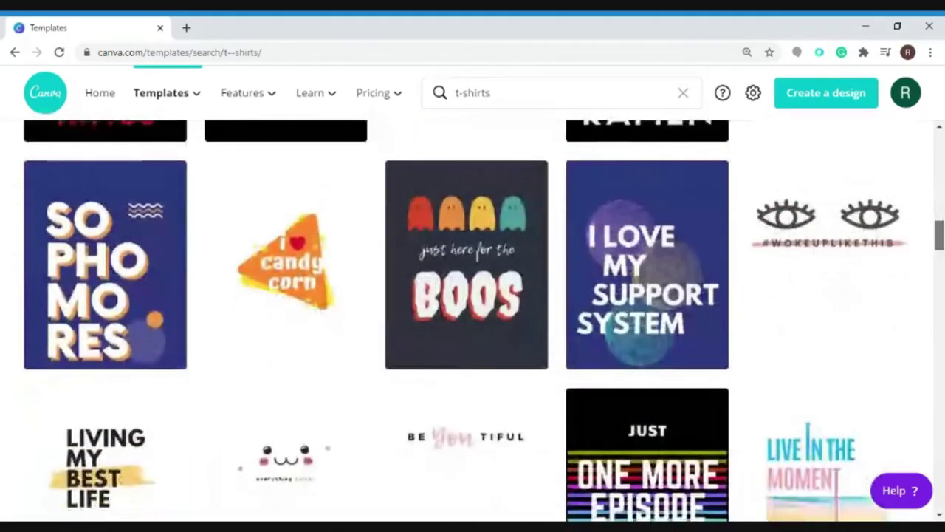
{"action": "scroll", "coordinate": [872, 178], "scroll_direction": "down", "scroll_amount": 1}
{"action": "scroll", "coordinate": [875, 179], "scroll_direction": "up", "scroll_amount": 1}
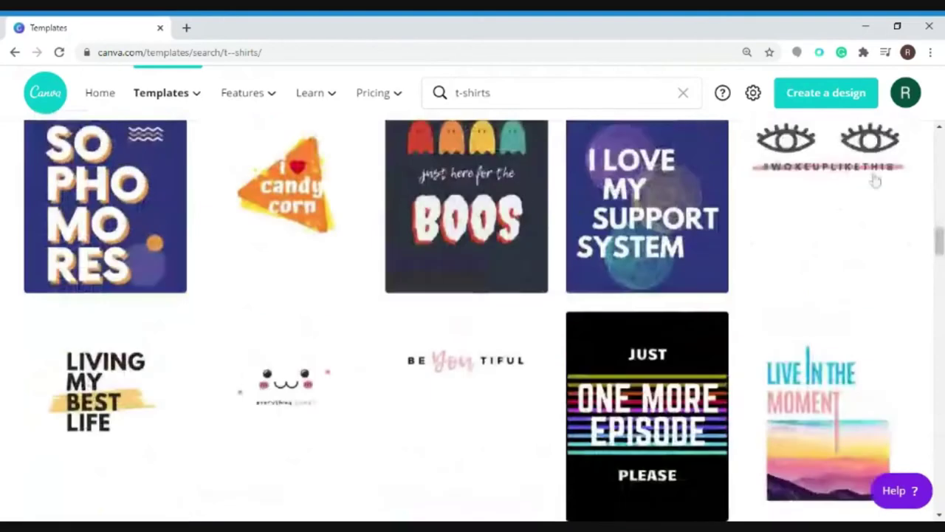
{"action": "left_click", "coordinate": [866, 166]}
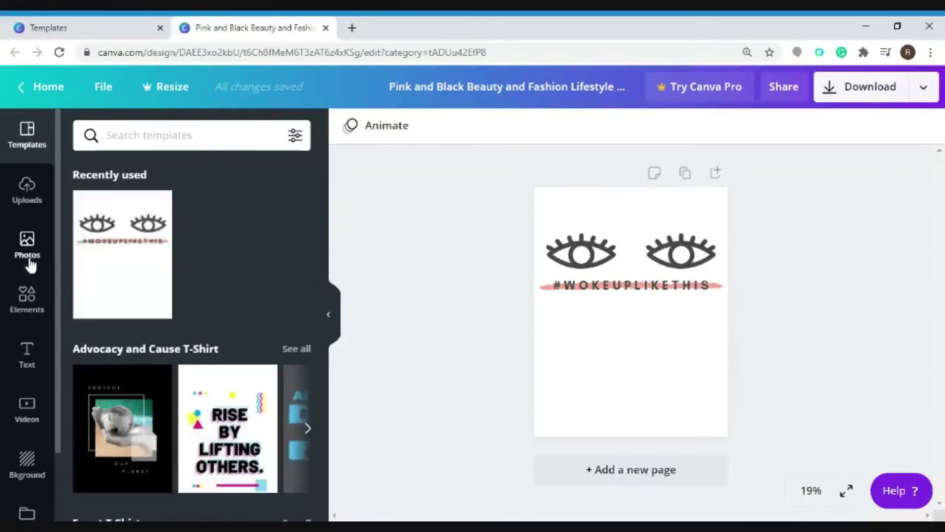
Step: Look through the Photos, Elements and Text panels, ending on the Elements library
{"action": "left_click", "coordinate": [29, 262]}
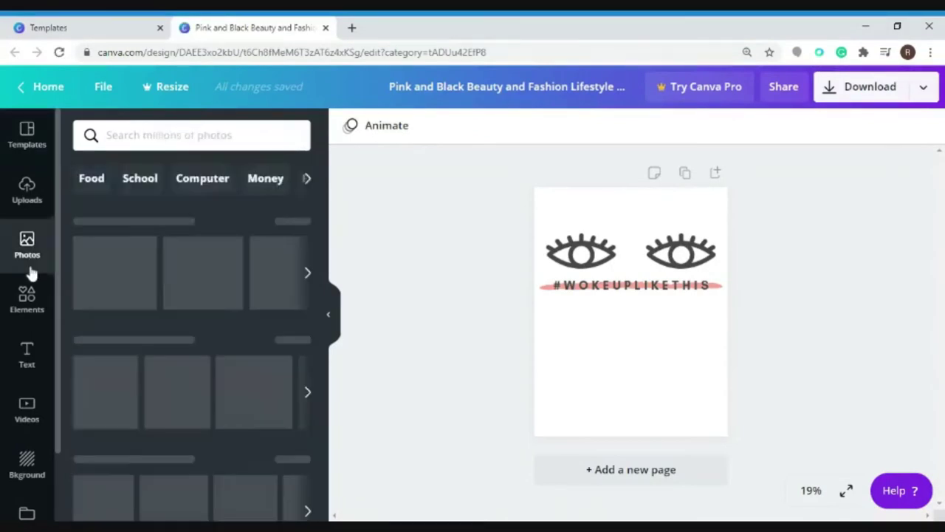
{"action": "left_click", "coordinate": [18, 310]}
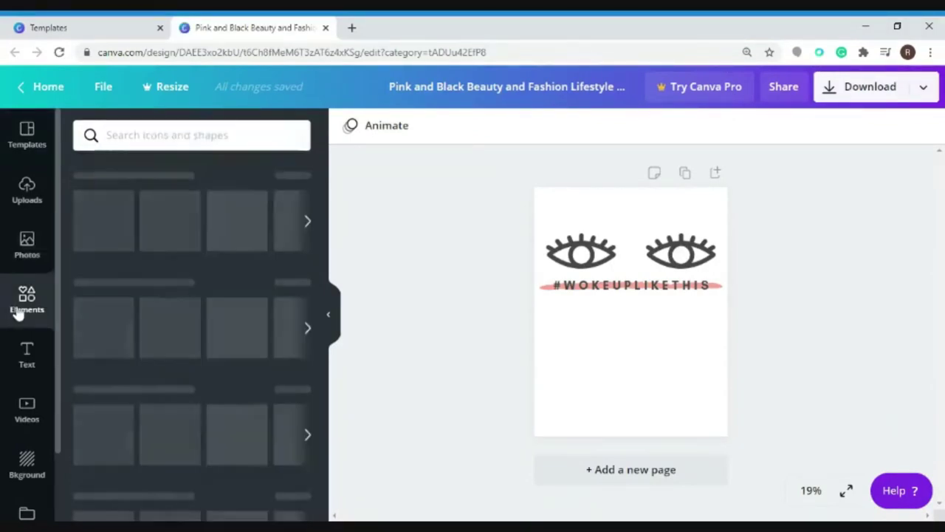
{"action": "left_click", "coordinate": [27, 355]}
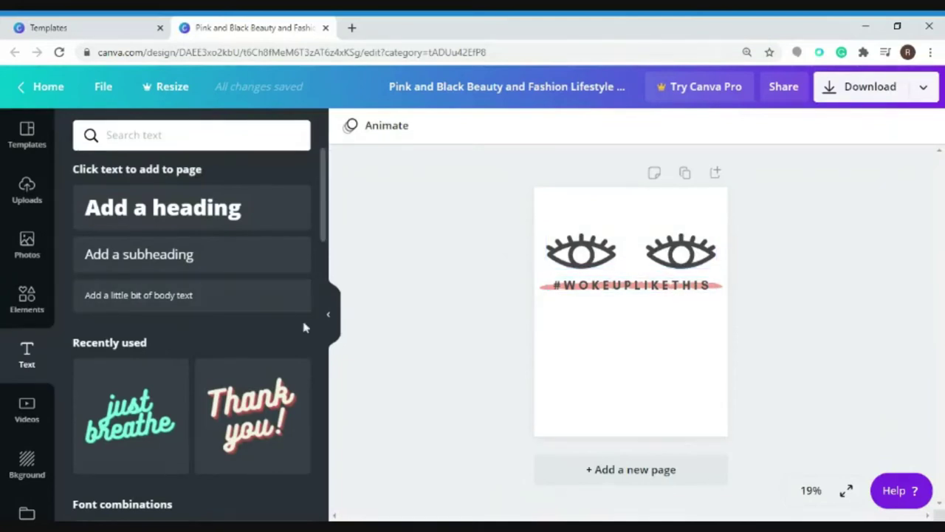
{"action": "left_click", "coordinate": [27, 299]}
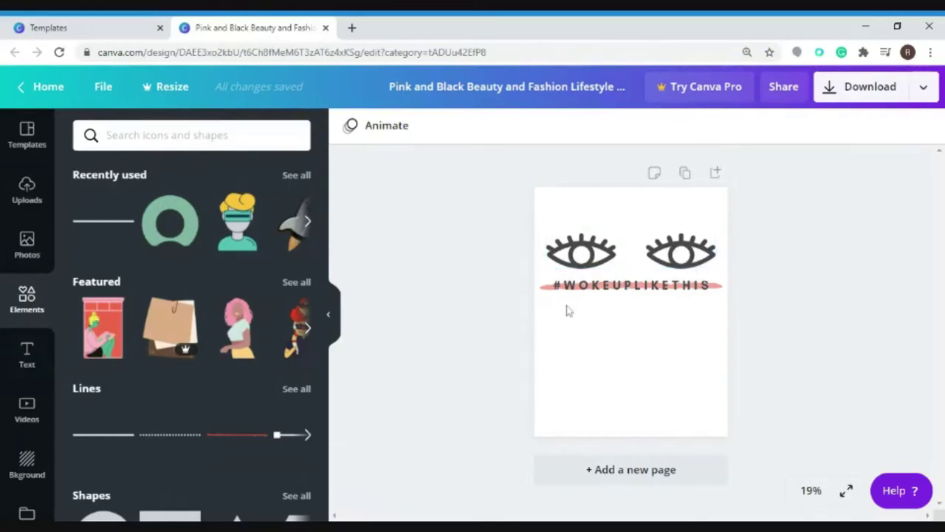
{"action": "left_click", "coordinate": [192, 135]}
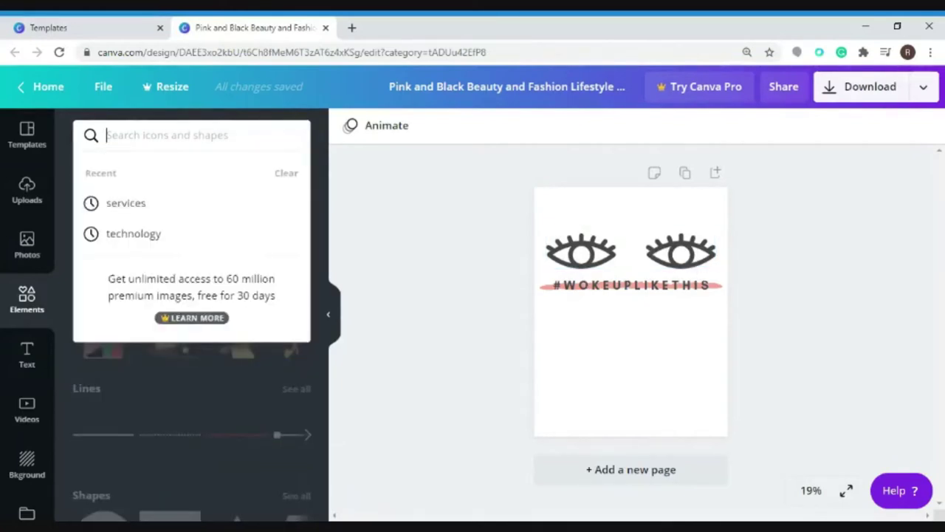
{"action": "type", "text": "wheels"}
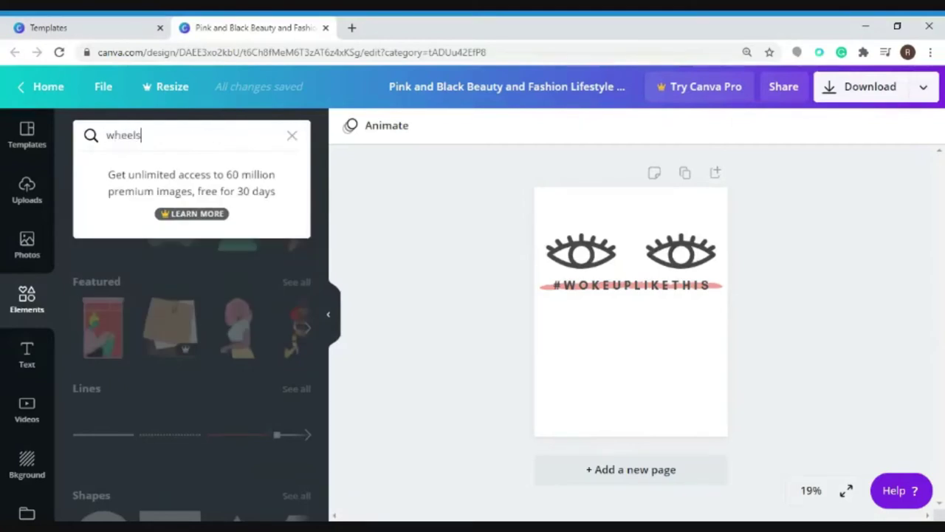
{"action": "key", "text": "Return"}
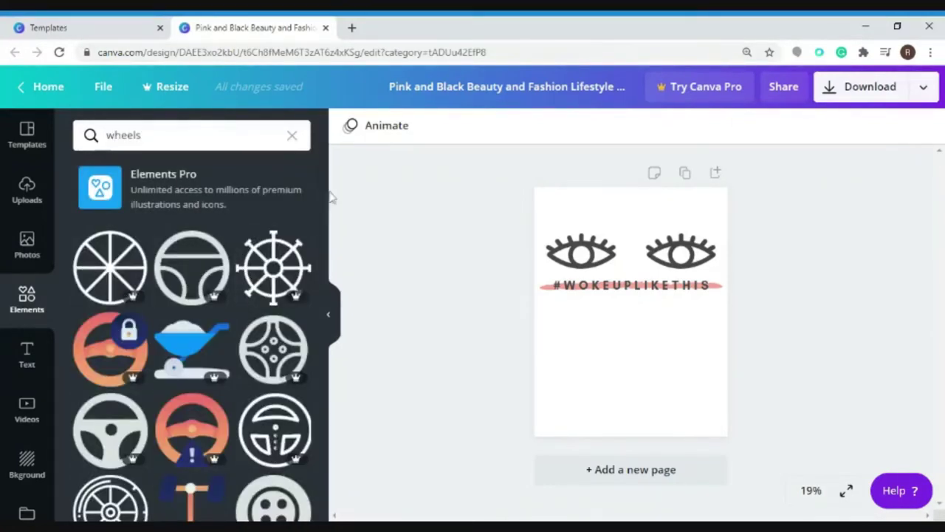
{"action": "left_click_drag", "start_coordinate": [325, 193], "coordinate": [334, 327]}
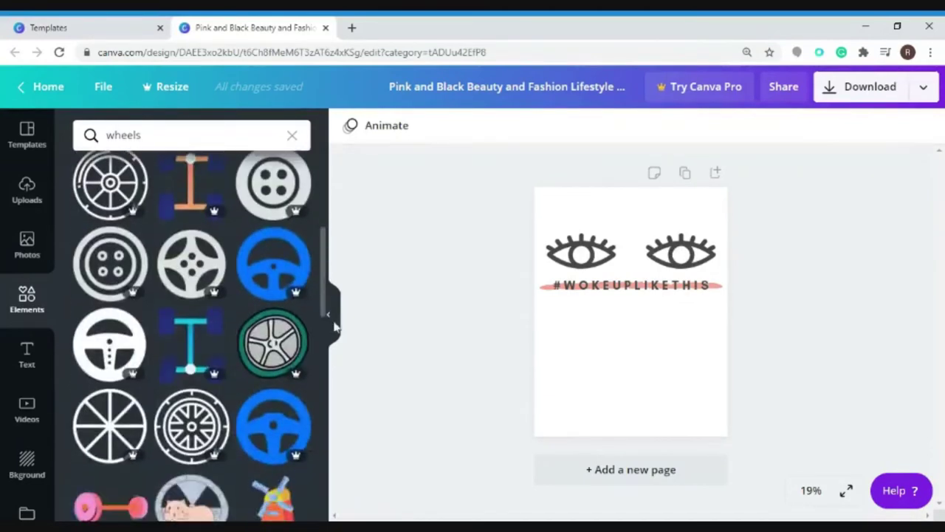
{"action": "left_click", "coordinate": [292, 135]}
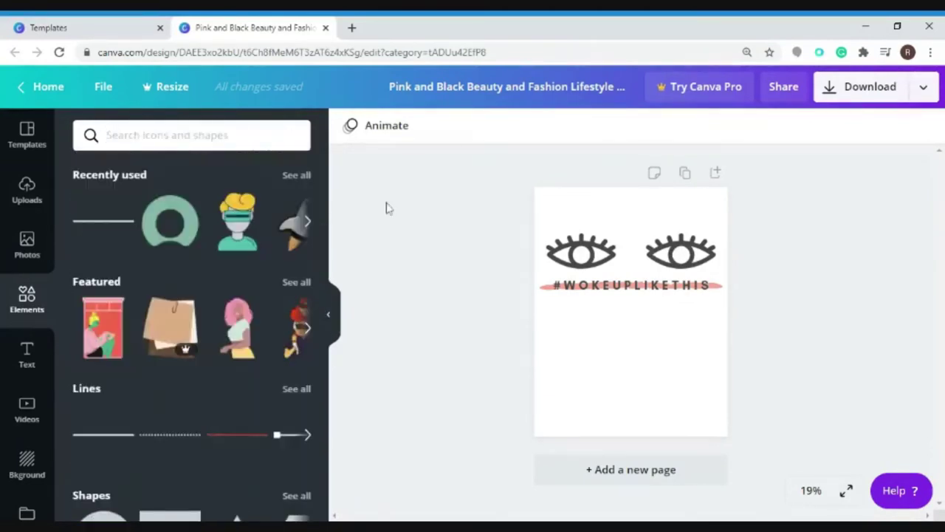
{"action": "left_click", "coordinate": [651, 291]}
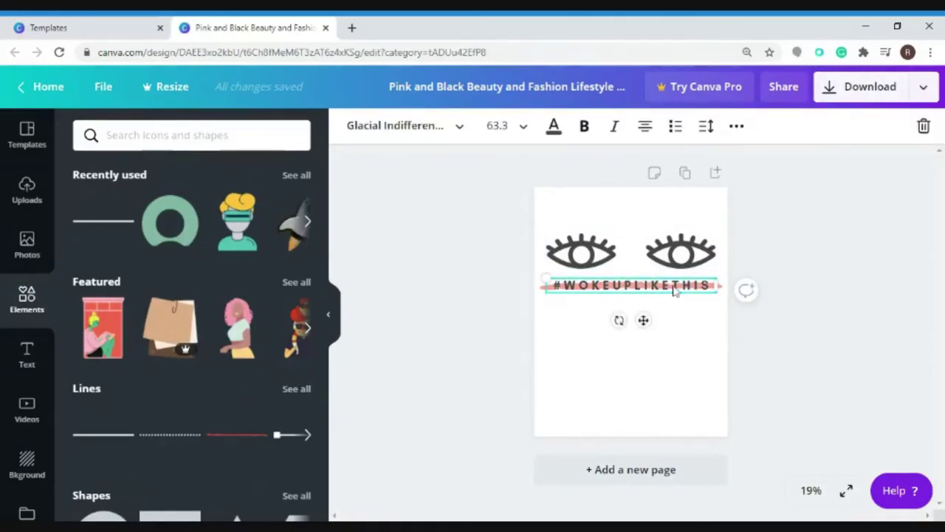
{"action": "double_click", "coordinate": [674, 292]}
{"action": "key", "text": "Escape"}
{"action": "left_click", "coordinate": [679, 357]}
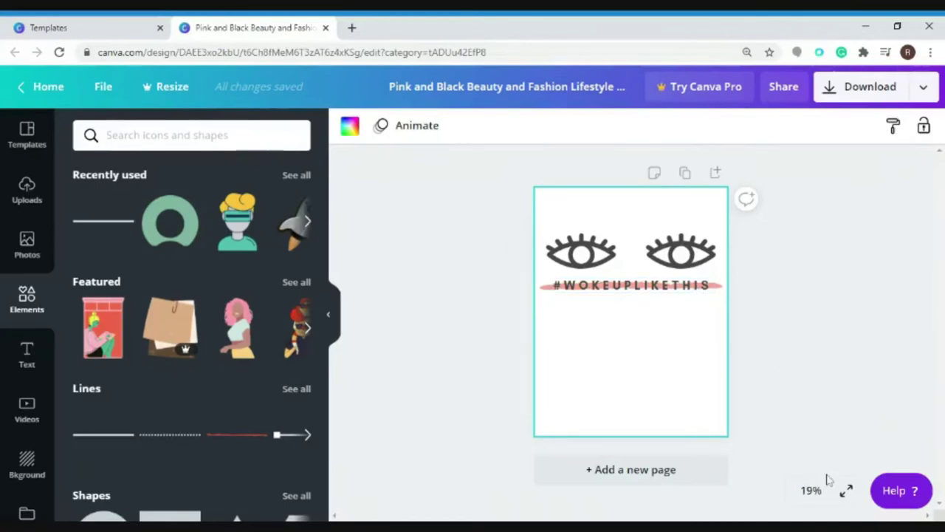
Step: Zoom the design to 50% and select the grouped pair of eyes
{"action": "left_click", "coordinate": [812, 491]}
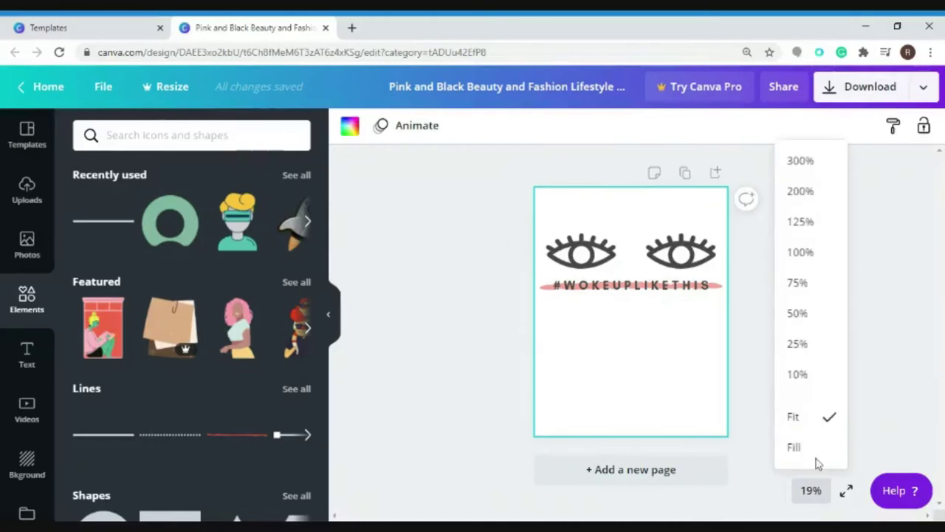
{"action": "left_click", "coordinate": [814, 287]}
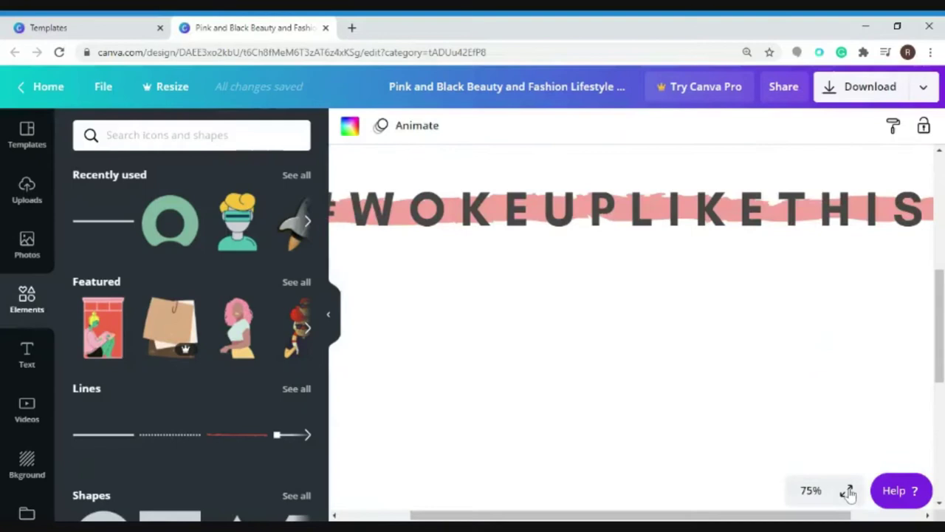
{"action": "left_click", "coordinate": [812, 491]}
{"action": "left_click", "coordinate": [810, 323]}
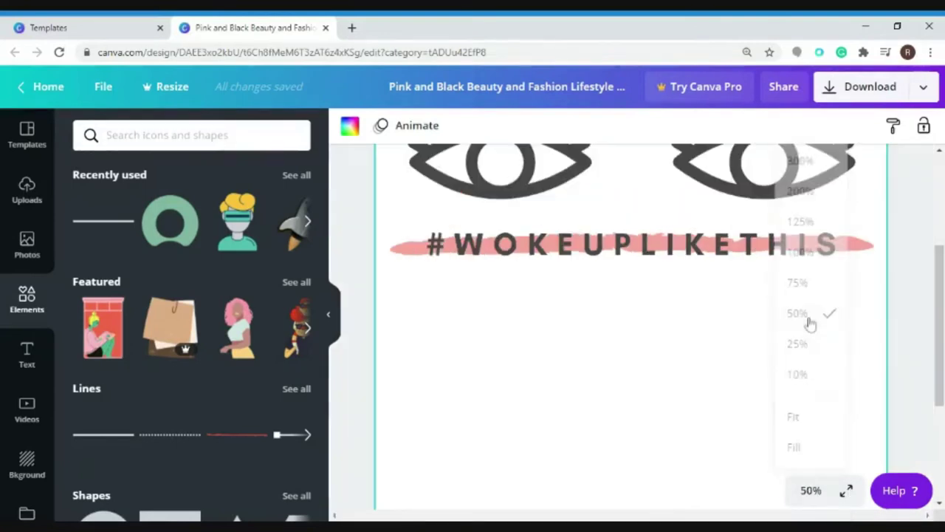
{"action": "scroll", "coordinate": [527, 266], "scroll_direction": "up", "scroll_amount": 3}
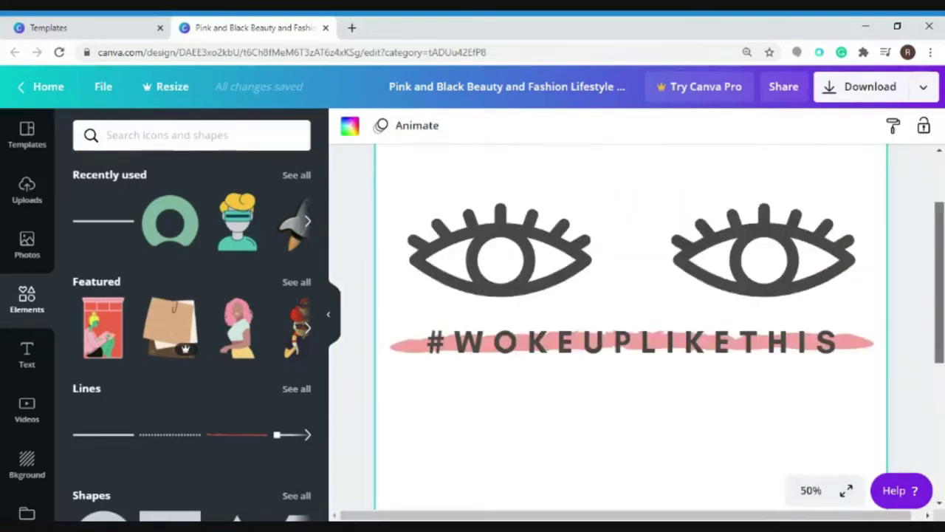
{"action": "left_click", "coordinate": [528, 266]}
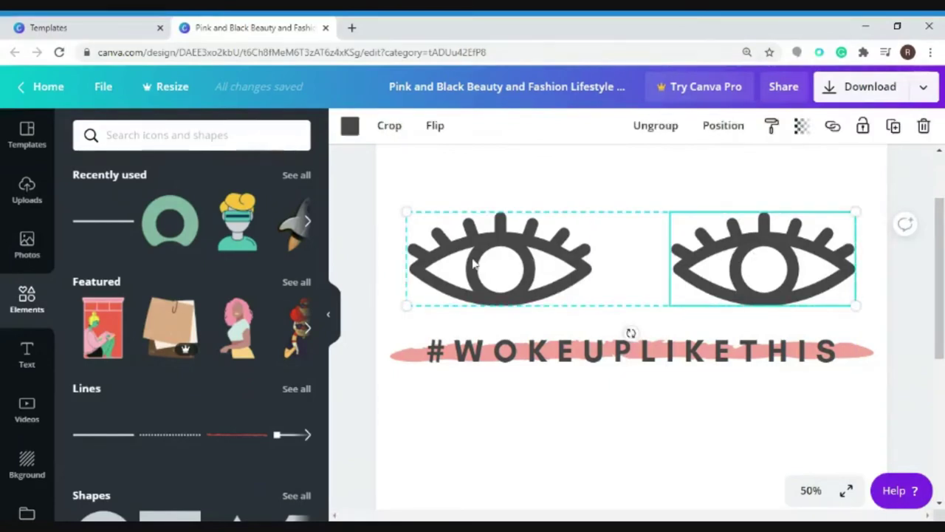
Step: Delete both eye graphics and drag the VR-headset character from Recently used onto the page
{"action": "left_click", "coordinate": [773, 277]}
{"action": "key", "text": "Delete"}
{"action": "left_click", "coordinate": [594, 262]}
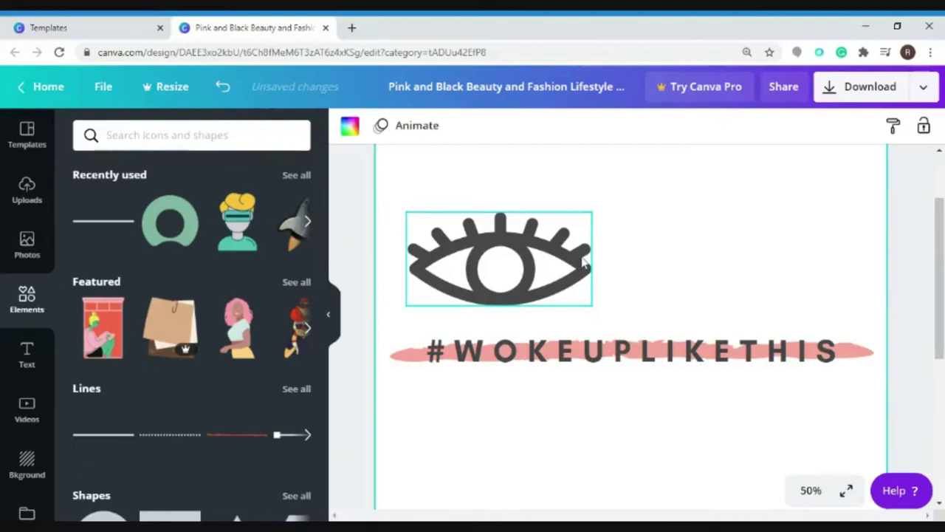
{"action": "left_click", "coordinate": [533, 255]}
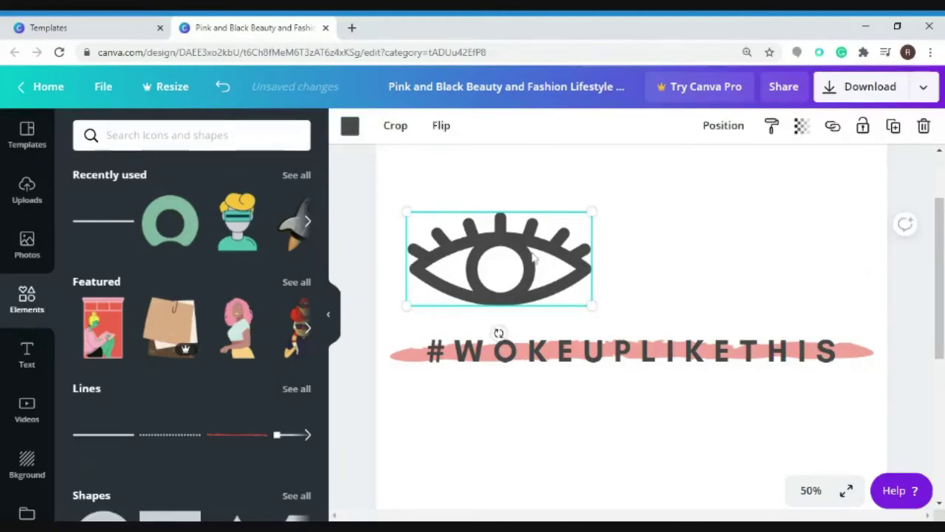
{"action": "key", "text": "Delete"}
{"action": "left_click_drag", "start_coordinate": [251, 237], "coordinate": [580, 255]}
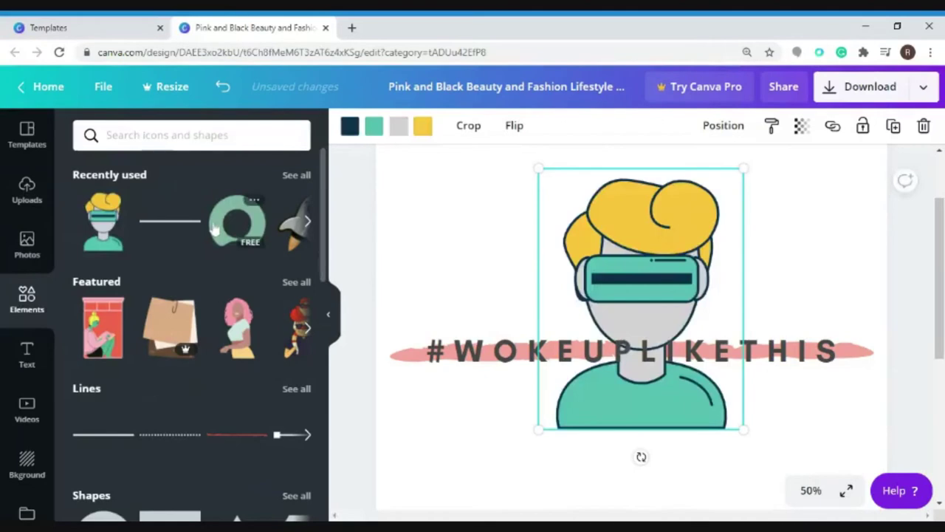
Step: Add a green circle and send it behind the VR character
{"action": "left_click", "coordinate": [251, 224]}
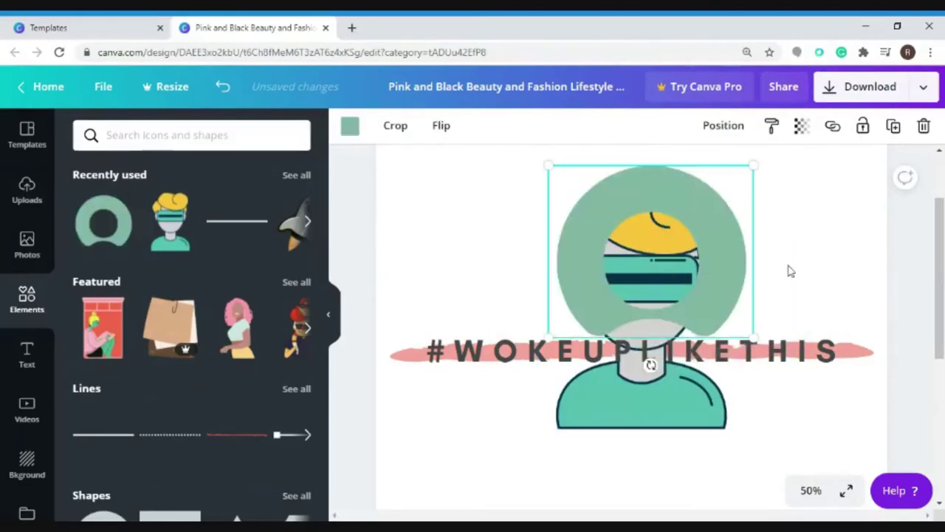
{"action": "left_click", "coordinate": [716, 125]}
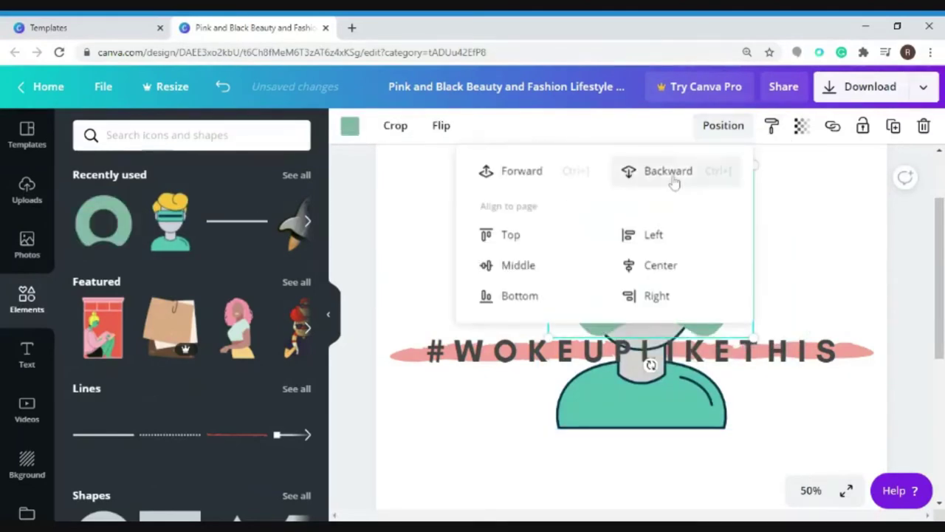
{"action": "left_click", "coordinate": [672, 174]}
{"action": "left_click", "coordinate": [810, 289]}
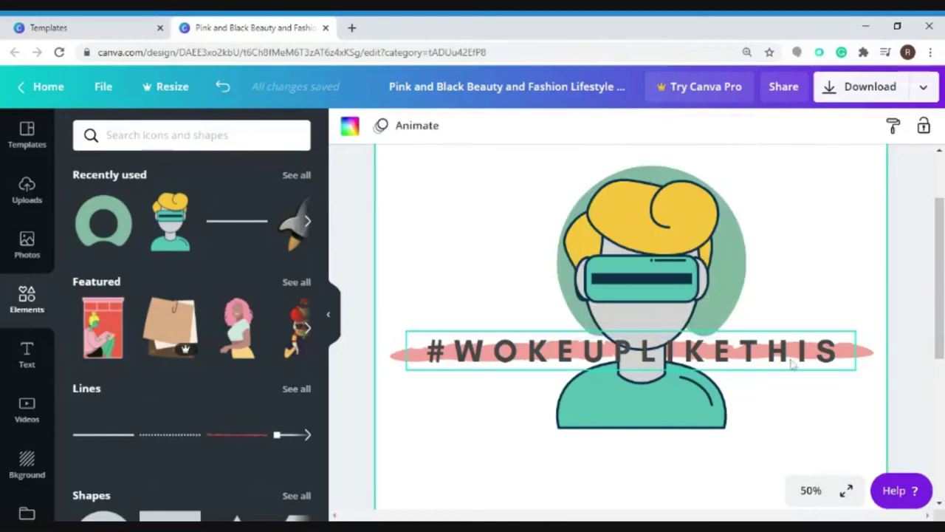
Step: Delete the #WOKEUPLIKETHIS text and the pink brush stroke
{"action": "left_click", "coordinate": [794, 360]}
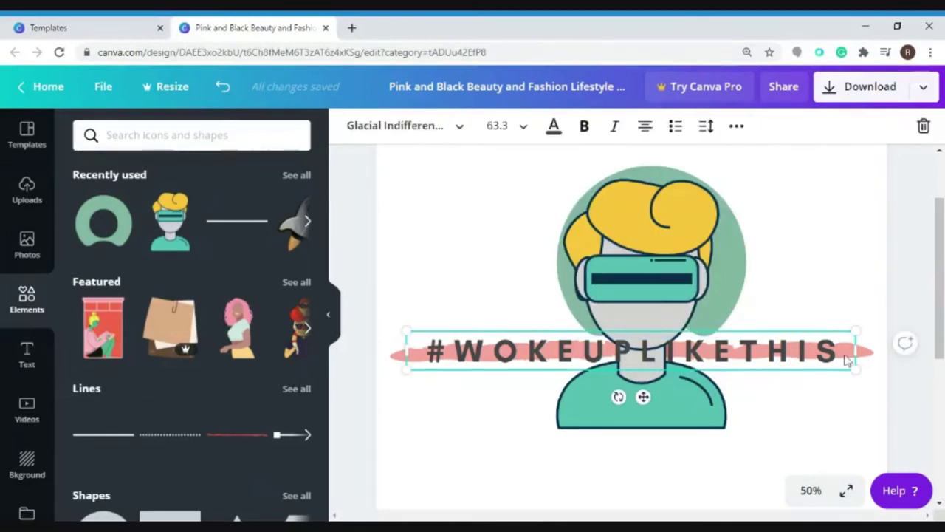
{"action": "key", "text": "Delete"}
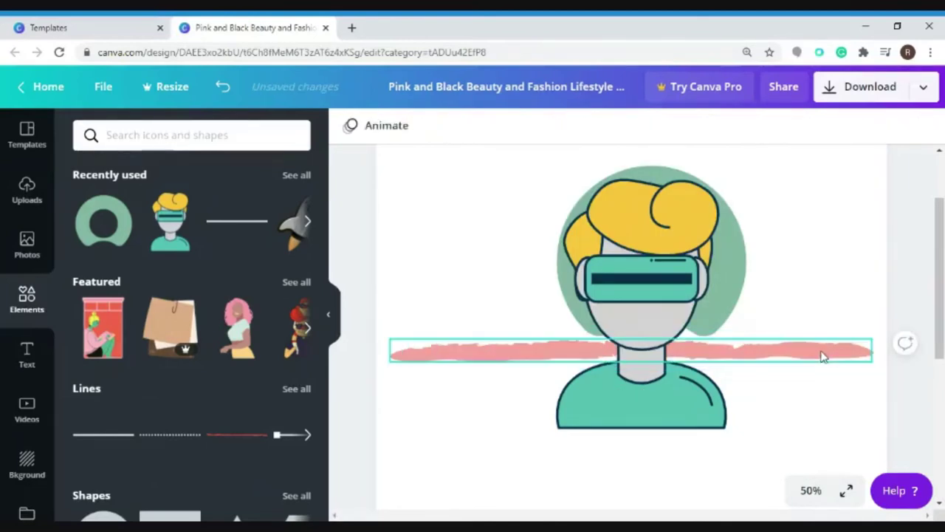
{"action": "left_click", "coordinate": [825, 352]}
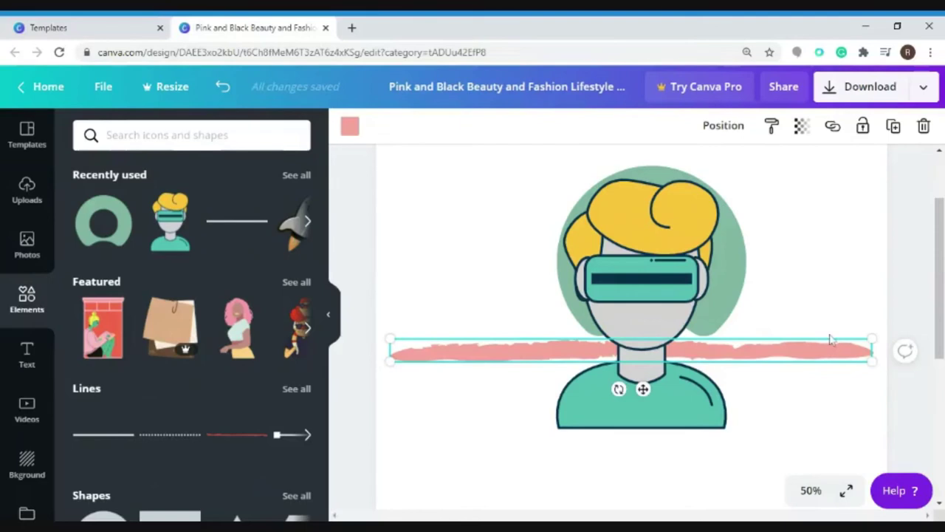
{"action": "key", "text": "Delete"}
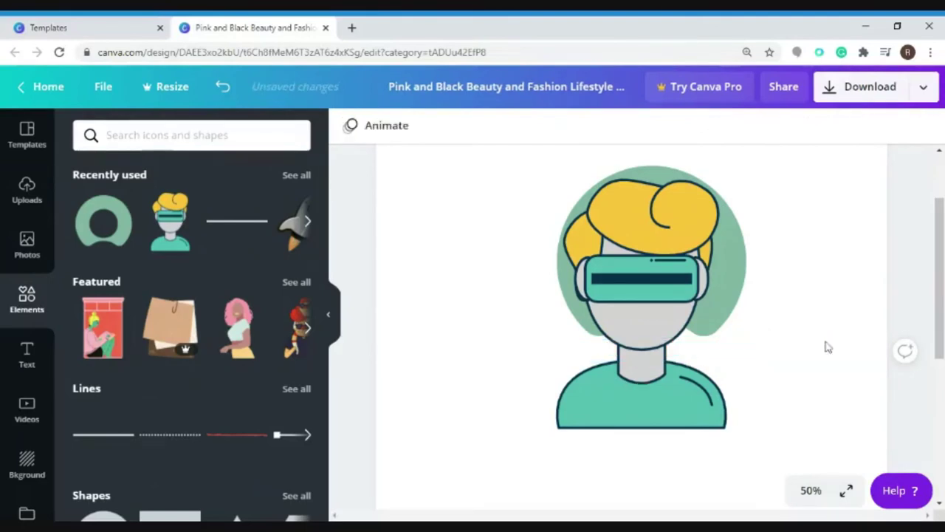
Step: Nudge the VR character slightly up and left on the page
{"action": "left_click", "coordinate": [728, 300]}
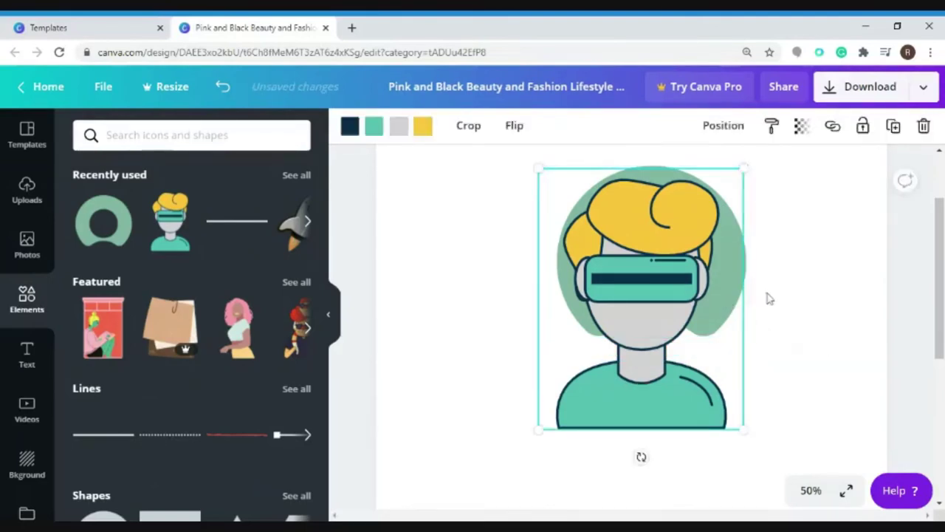
{"action": "left_click", "coordinate": [749, 295]}
{"action": "left_click_drag", "start_coordinate": [722, 294], "coordinate": [734, 284]}
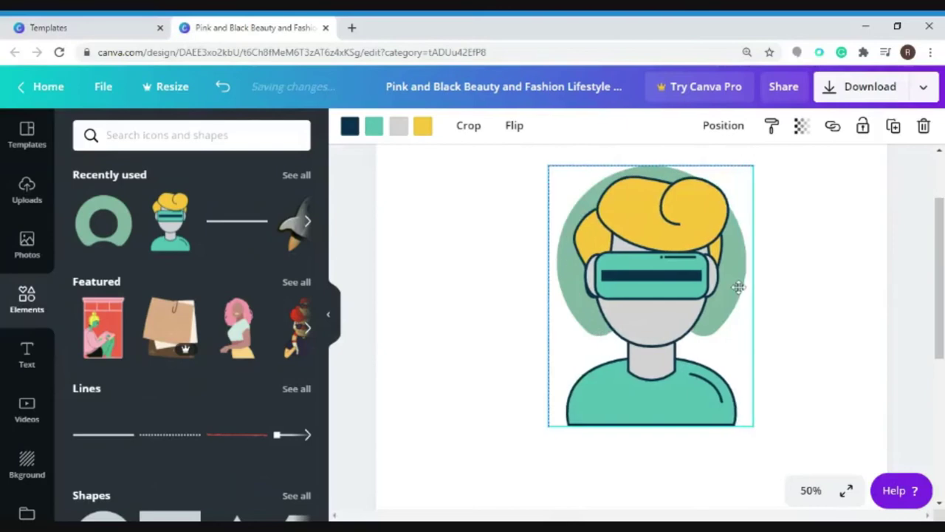
{"action": "scroll", "coordinate": [940, 283], "scroll_direction": "up", "scroll_amount": 2}
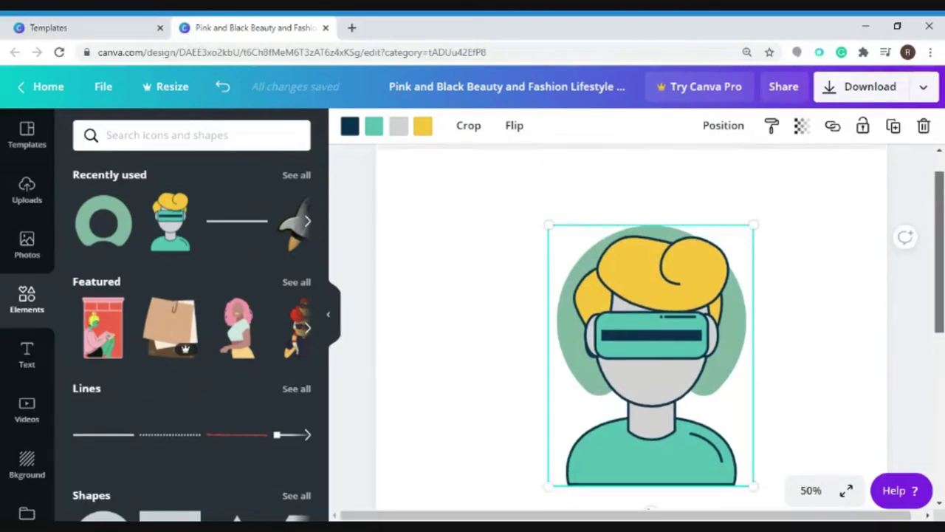
{"action": "scroll", "coordinate": [844, 406], "scroll_direction": "down", "scroll_amount": 2}
{"action": "left_click", "coordinate": [844, 405]}
Step: Zoom out to 25% to see the whole page and bring up the text styles
{"action": "left_click", "coordinate": [805, 493]}
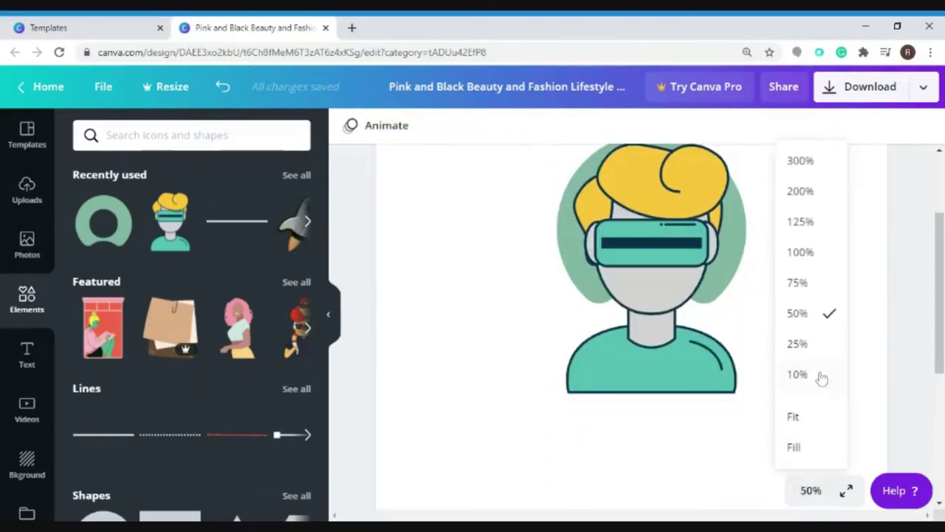
{"action": "left_click", "coordinate": [806, 342]}
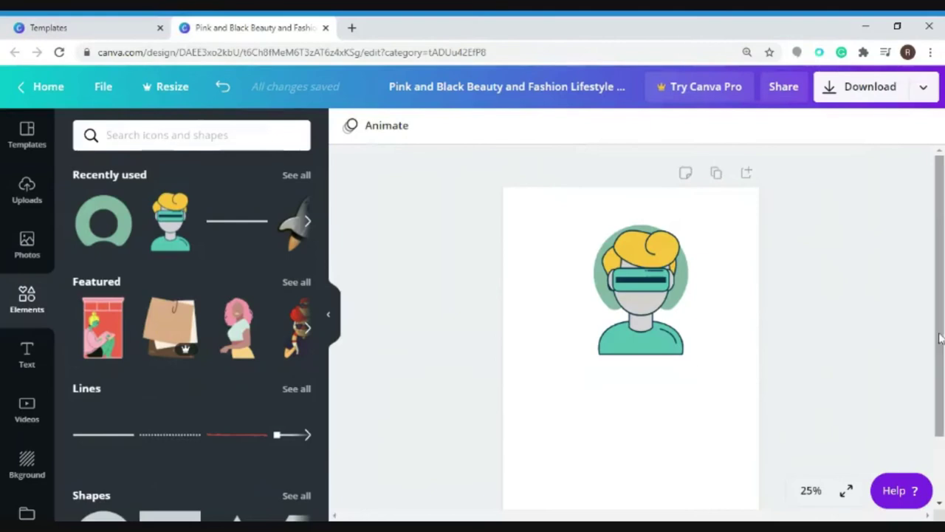
{"action": "left_click", "coordinate": [661, 386]}
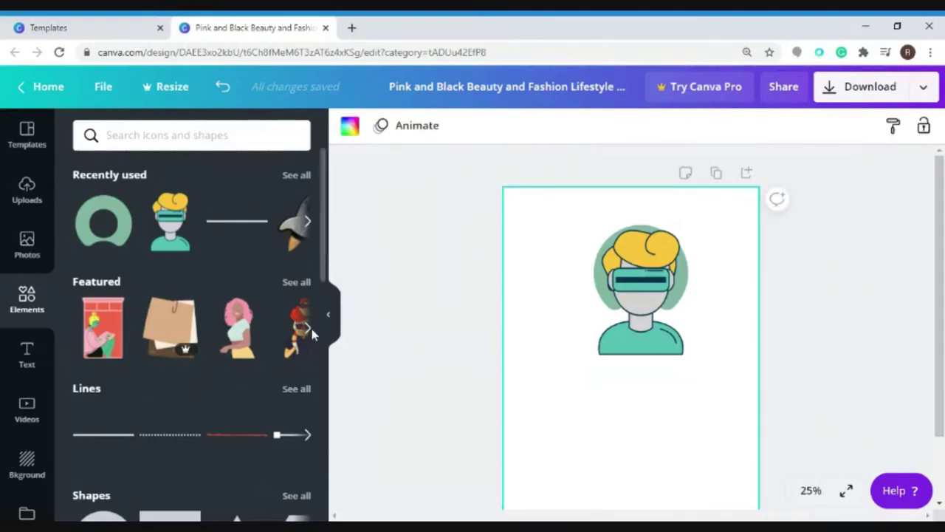
{"action": "left_click", "coordinate": [27, 355]}
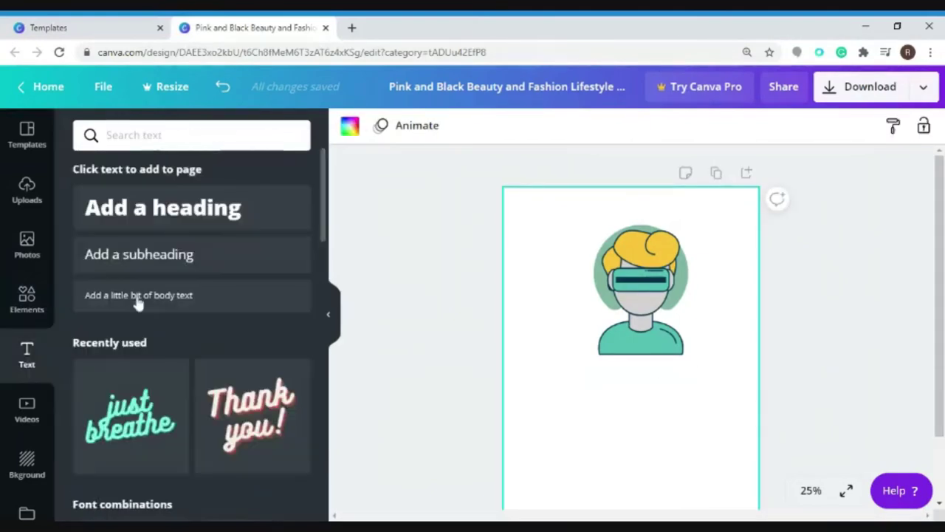
Step: Add the 'just breathe' script text below the character and change 'just' to 'Let the'
{"action": "scroll", "coordinate": [318, 266], "scroll_direction": "down", "scroll_amount": 3}
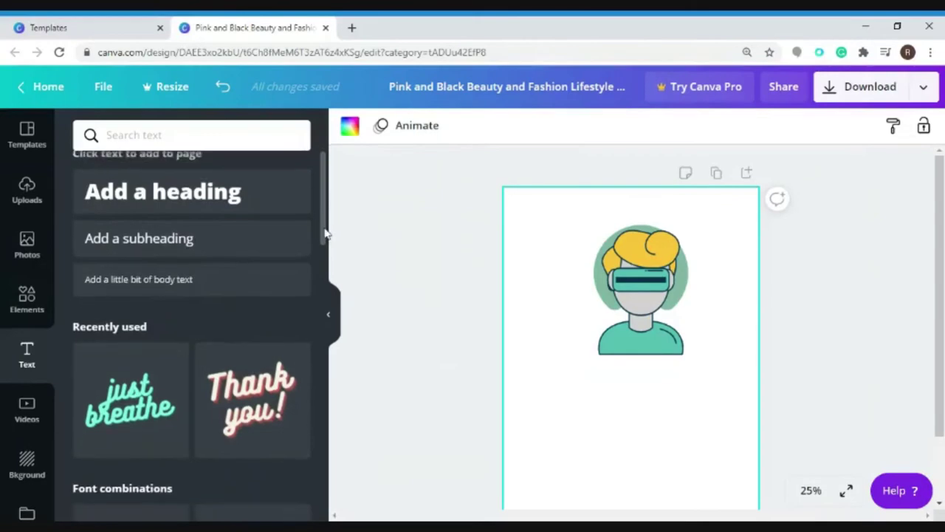
{"action": "scroll", "coordinate": [317, 262], "scroll_direction": "down", "scroll_amount": 1}
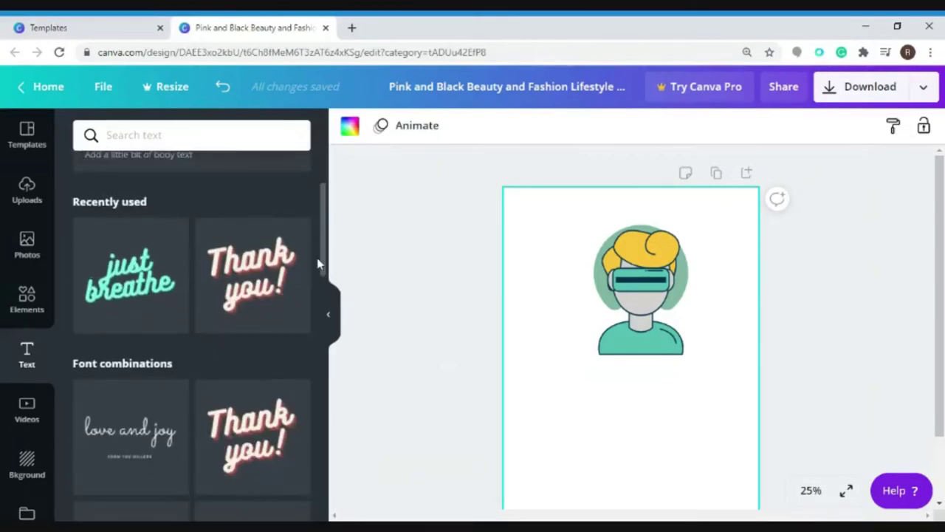
{"action": "scroll", "coordinate": [319, 263], "scroll_direction": "down", "scroll_amount": 1}
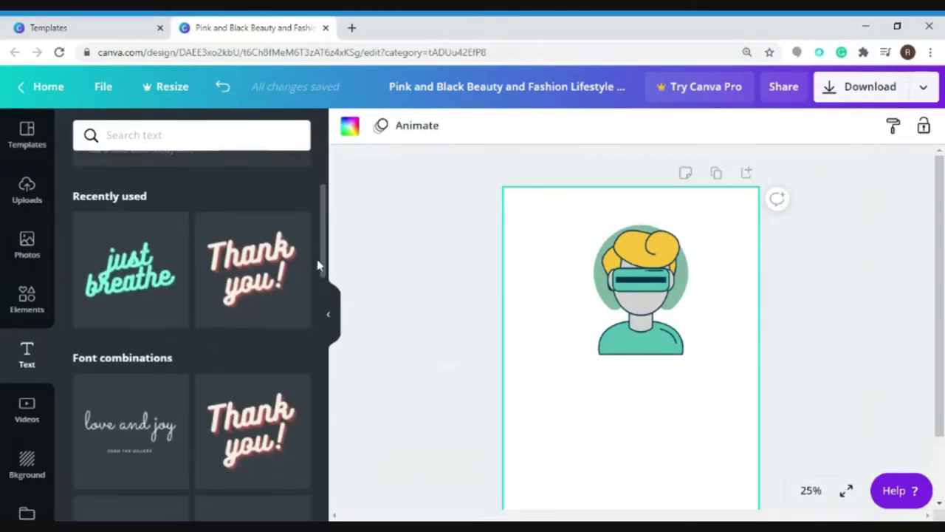
{"action": "left_click", "coordinate": [159, 287]}
{"action": "left_click_drag", "start_coordinate": [553, 386], "coordinate": [638, 436]}
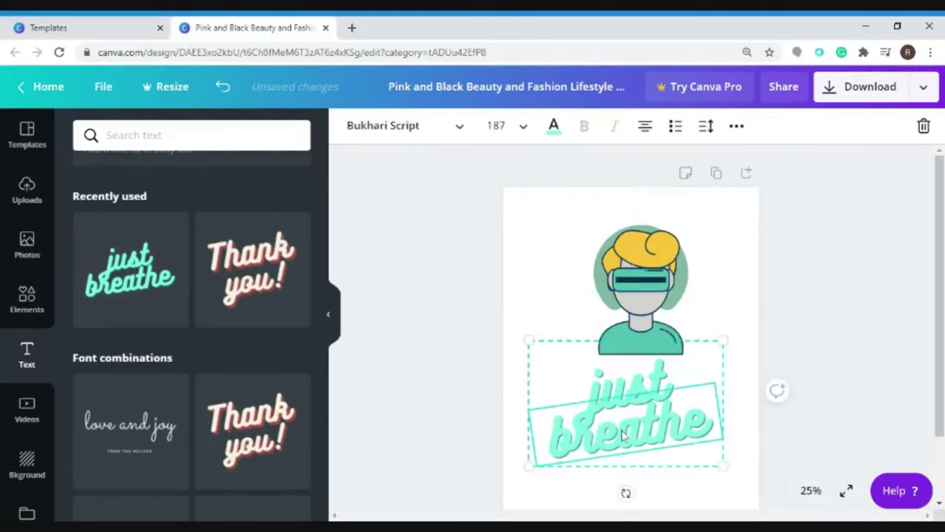
{"action": "double_click", "coordinate": [628, 380]}
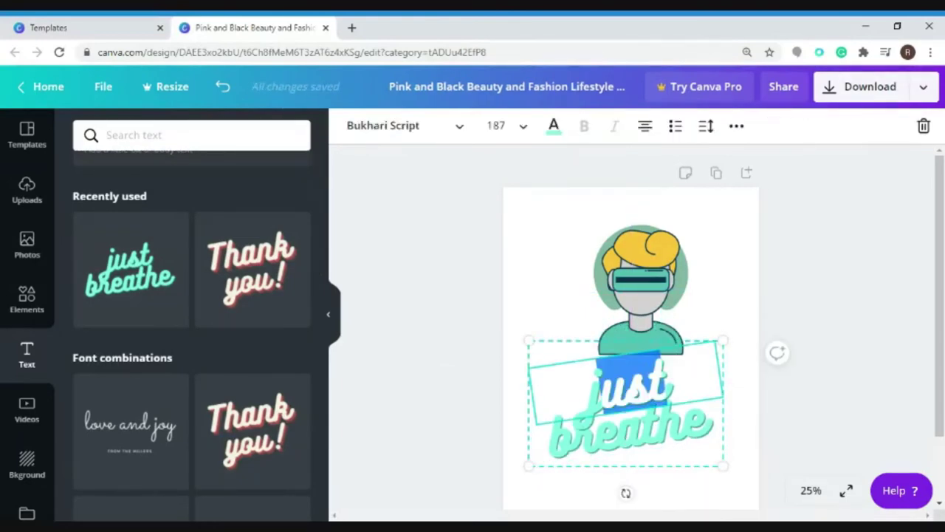
{"action": "type", "text": "Let the bgames"}
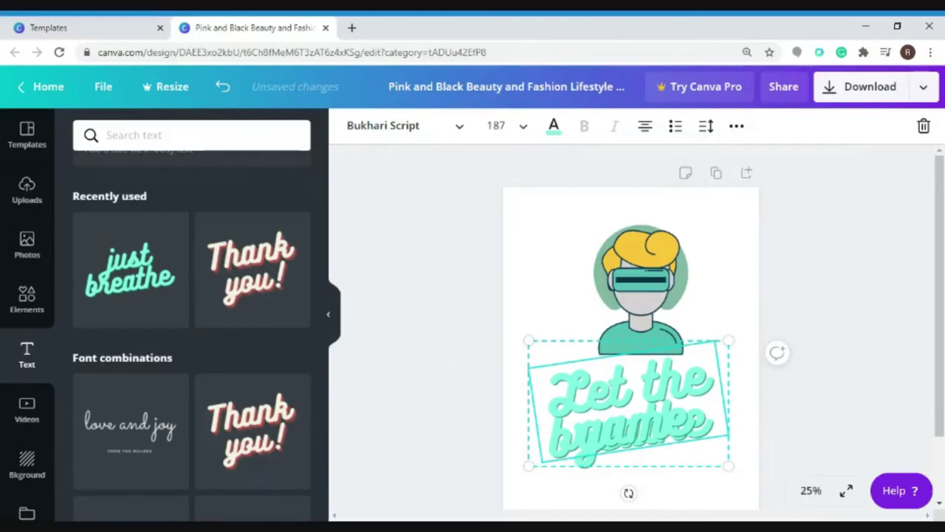
{"action": "key", "text": "ctrl+a"}
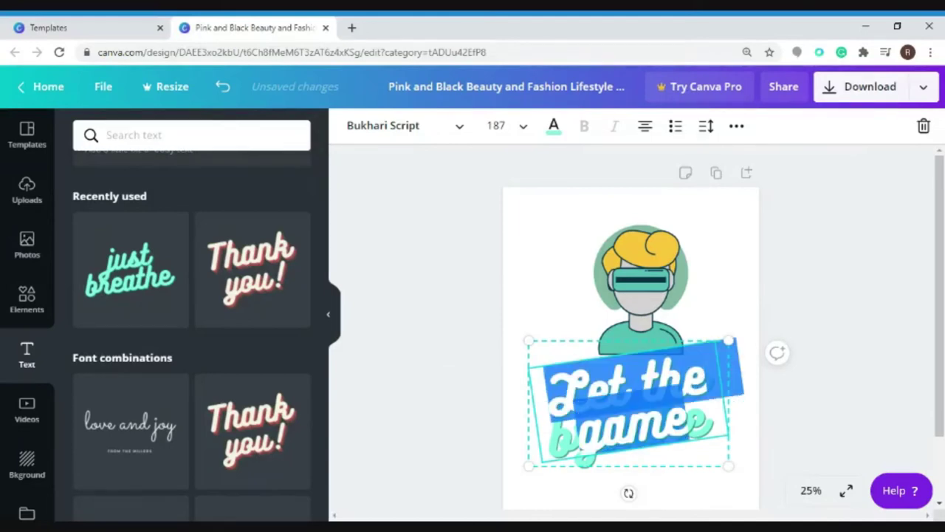
Step: Set the 'Let the game' line's font size to 64
{"action": "left_click", "coordinate": [495, 125]}
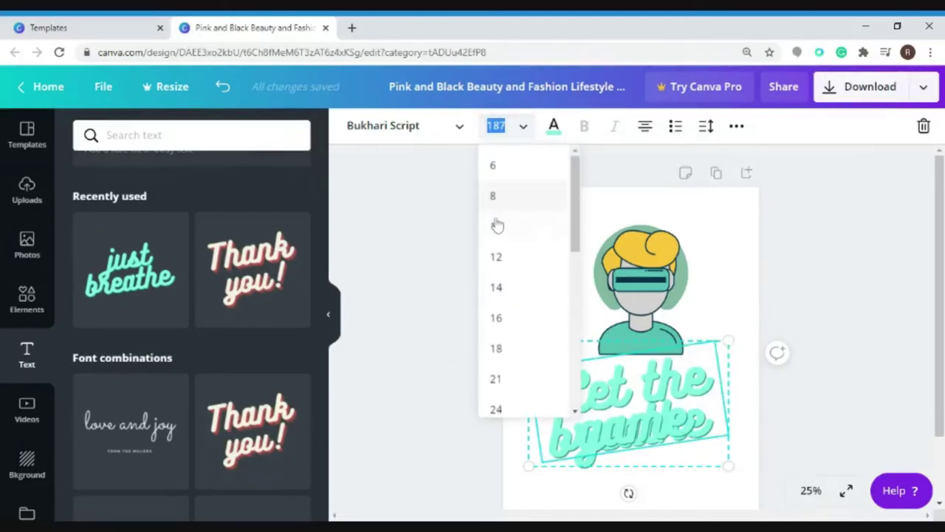
{"action": "left_click", "coordinate": [496, 378]}
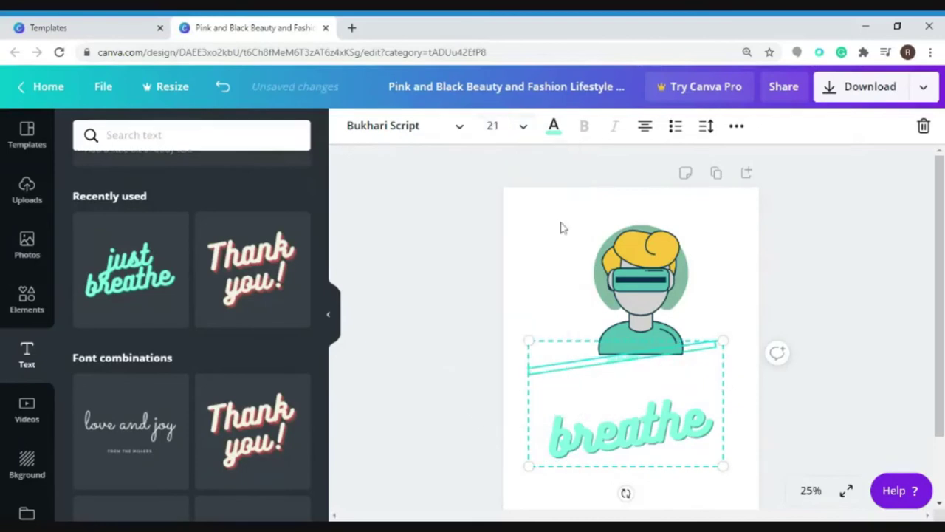
{"action": "left_click", "coordinate": [494, 126]}
{"action": "scroll", "coordinate": [568, 262], "scroll_direction": "down", "scroll_amount": 2}
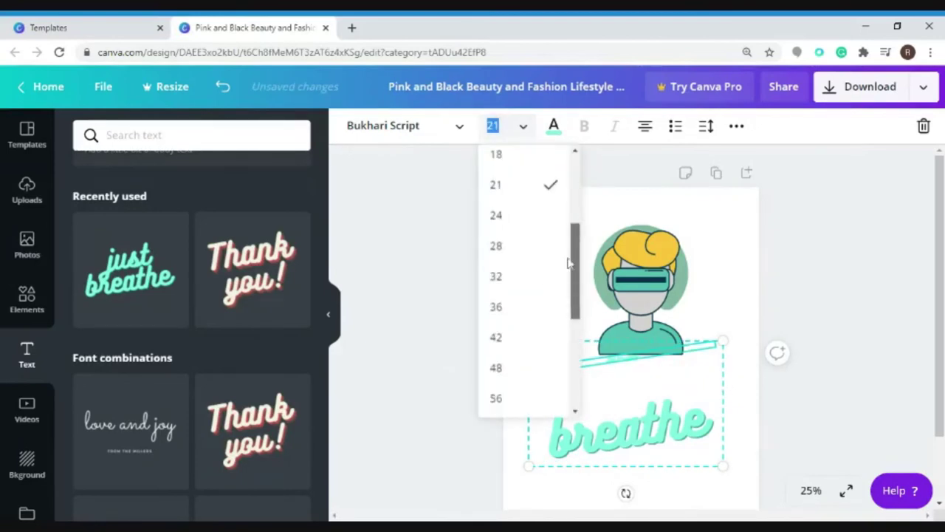
{"action": "scroll", "coordinate": [568, 281], "scroll_direction": "down", "scroll_amount": 4}
{"action": "left_click", "coordinate": [511, 303]}
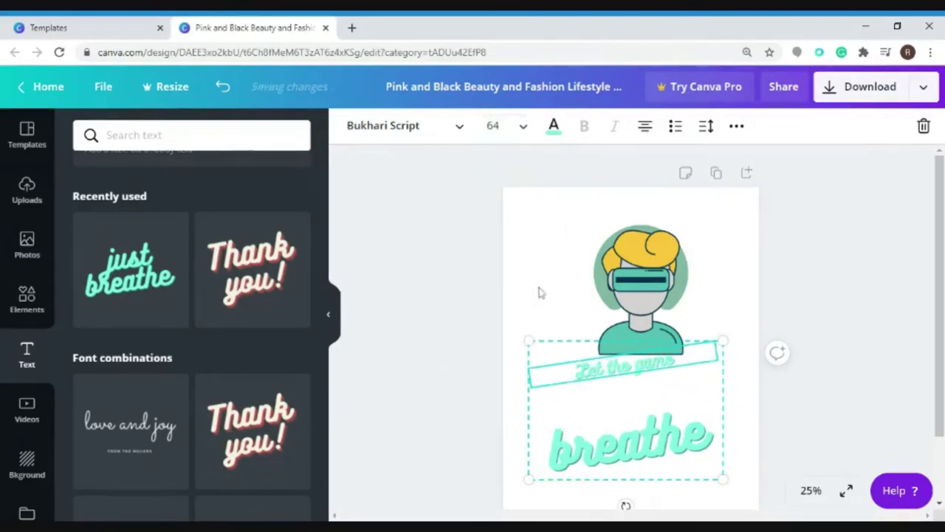
Step: Replace the word 'breathe' with 'Begin' in the script text
{"action": "left_click", "coordinate": [639, 460]}
{"action": "left_click", "coordinate": [509, 131]}
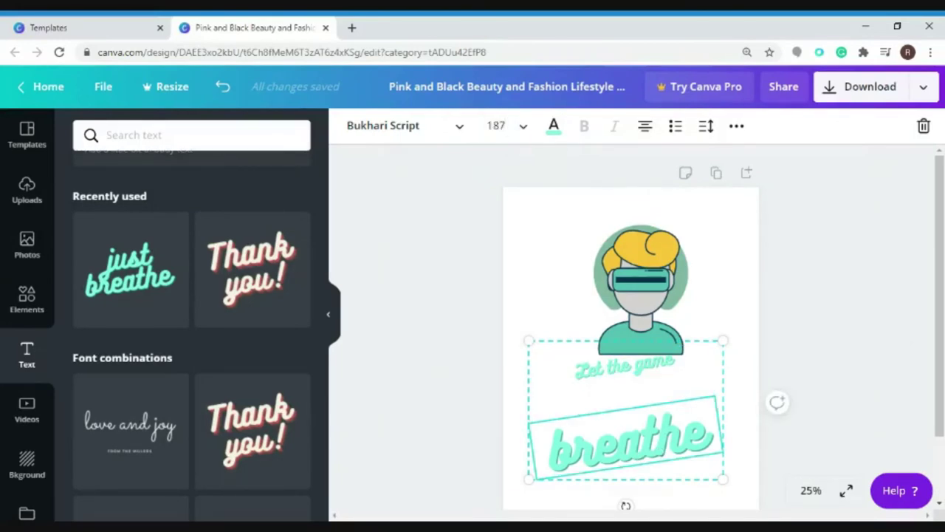
{"action": "key", "text": "shift+Left"}
{"action": "key", "text": "shift+Left"}
{"action": "key", "text": "shift+Left"}
{"action": "key", "text": "shift+Left"}
{"action": "key", "text": "shift+Left"}
{"action": "key", "text": "shift+Left"}
{"action": "key", "text": "shift+Left"}
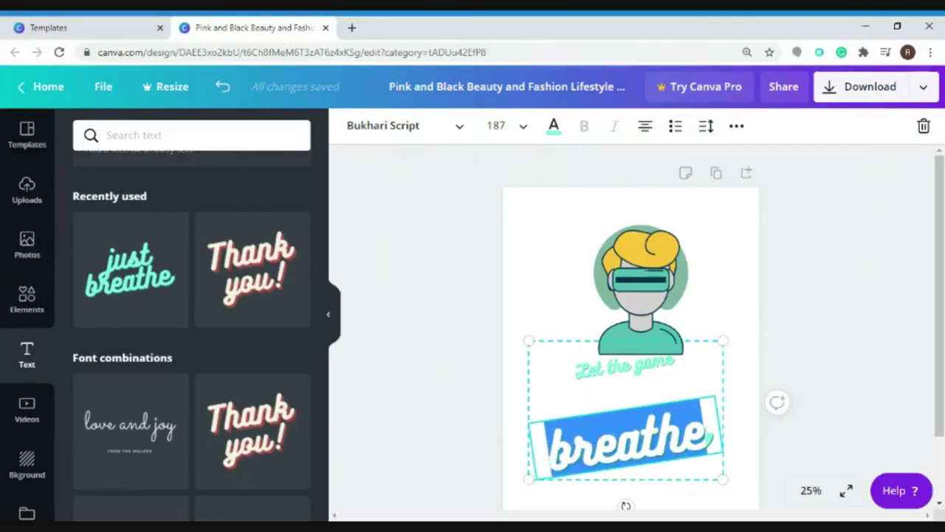
{"action": "type", "text": "Begin"}
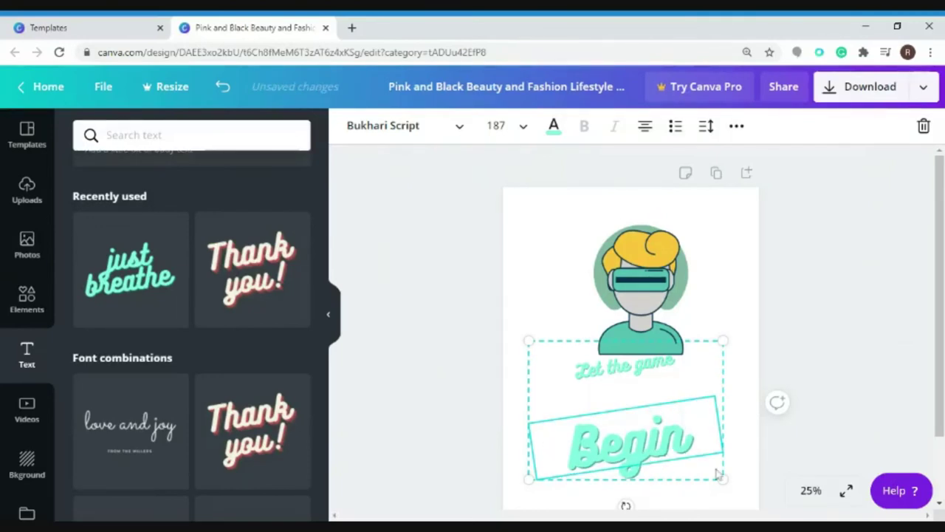
{"action": "left_click", "coordinate": [734, 458]}
{"action": "left_click", "coordinate": [649, 440]}
Step: Enlarge the 'Let the game' line to 80, then scale the text group and move it under the character
{"action": "left_click_drag", "start_coordinate": [650, 439], "coordinate": [651, 434]}
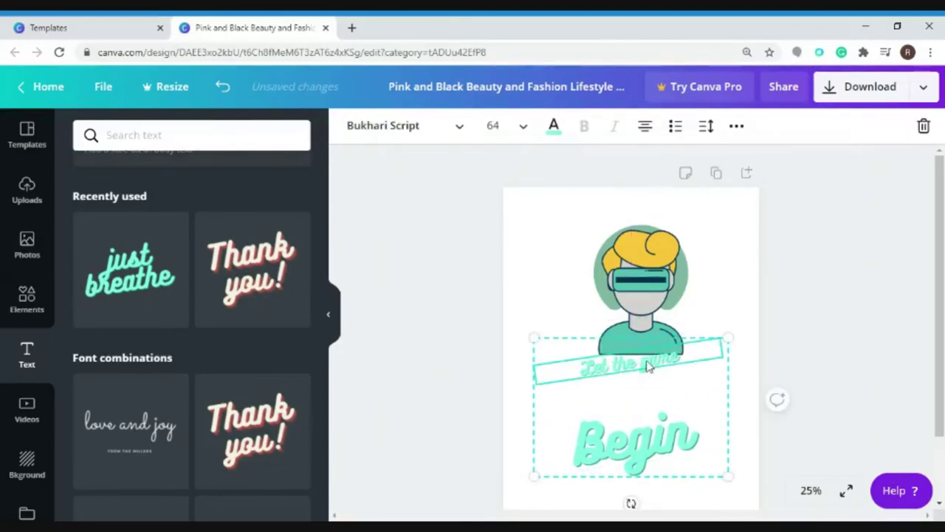
{"action": "left_click", "coordinate": [524, 127]}
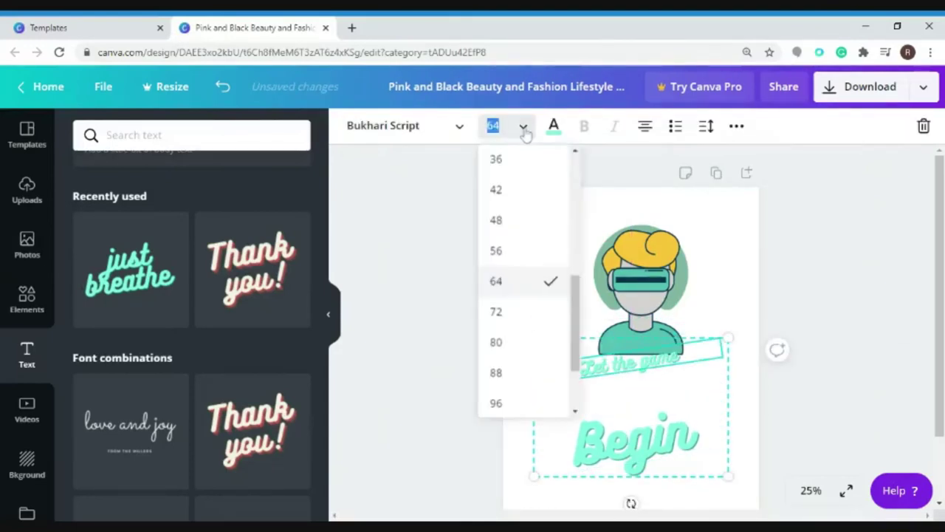
{"action": "left_click_drag", "start_coordinate": [573, 316], "coordinate": [578, 329]}
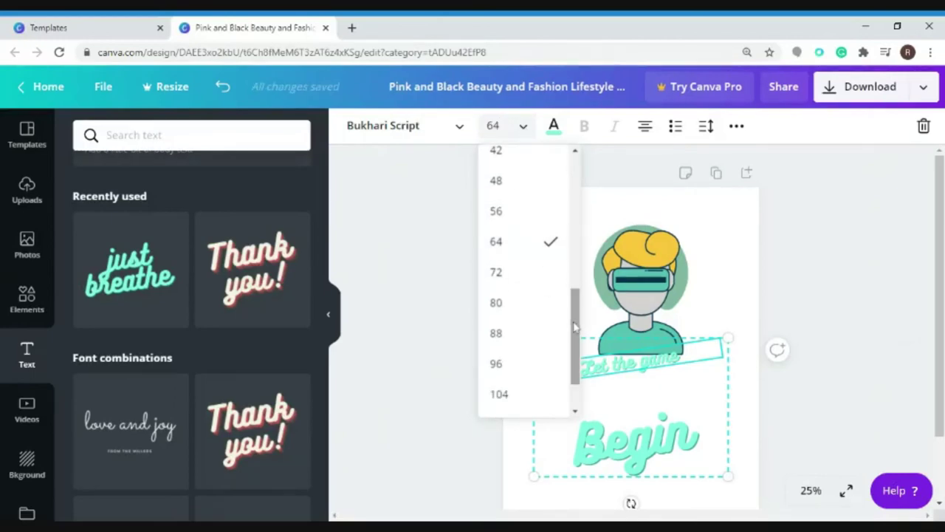
{"action": "left_click_drag", "start_coordinate": [576, 347], "coordinate": [577, 350]}
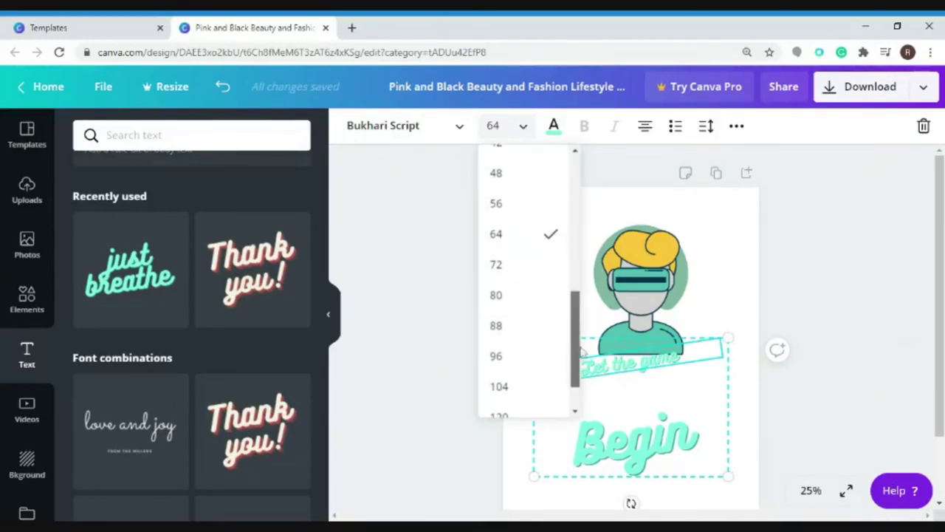
{"action": "left_click", "coordinate": [516, 301]}
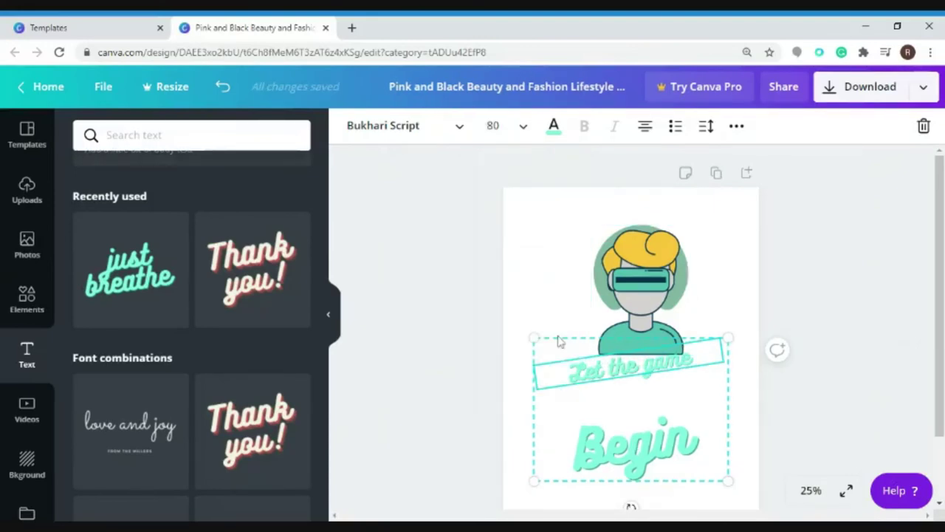
{"action": "left_click_drag", "start_coordinate": [534, 338], "coordinate": [595, 401]}
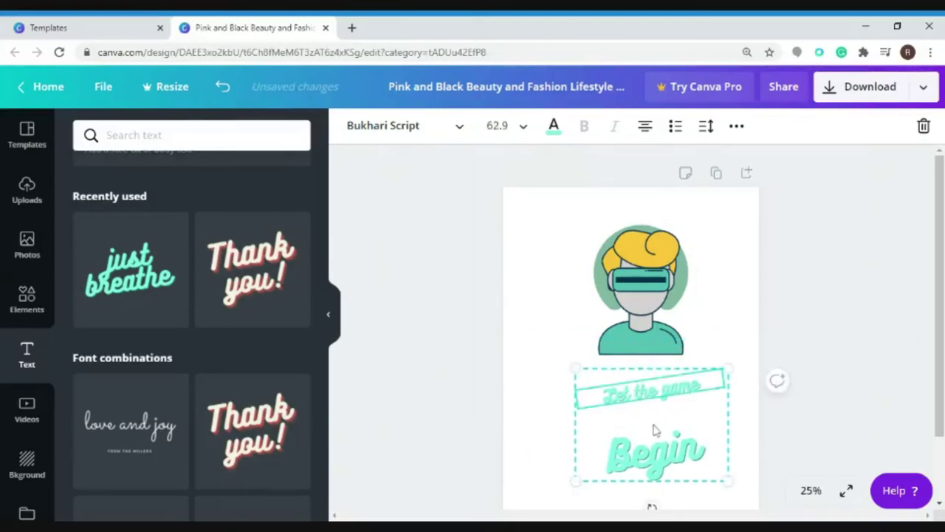
{"action": "left_click_drag", "start_coordinate": [645, 418], "coordinate": [632, 376]}
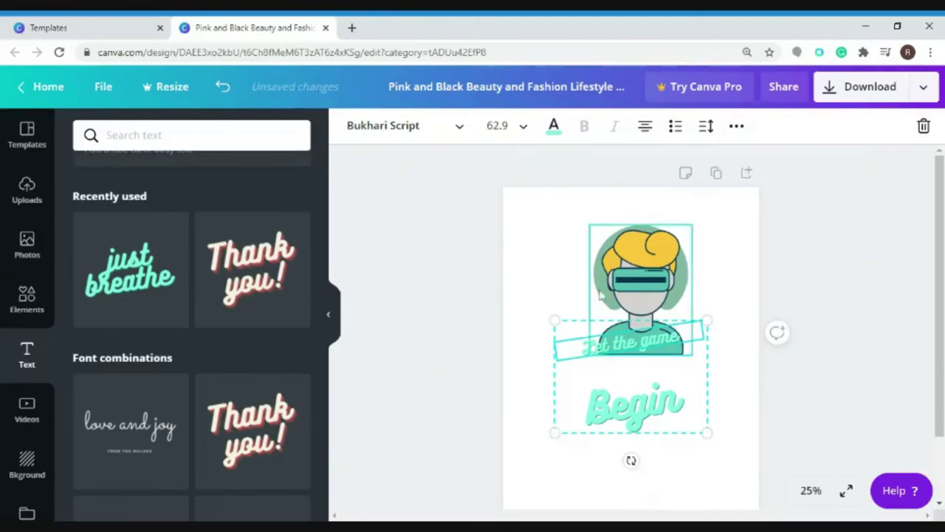
Step: Increase the 'Let the game' line to font size 96
{"action": "left_click", "coordinate": [520, 126]}
{"action": "scroll", "coordinate": [575, 253], "scroll_direction": "down", "scroll_amount": 1}
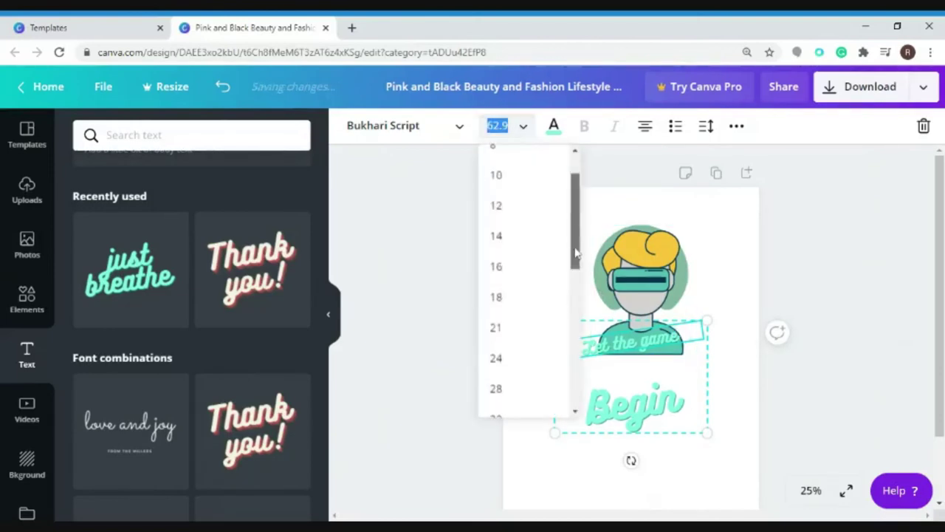
{"action": "left_click_drag", "start_coordinate": [575, 254], "coordinate": [566, 378]}
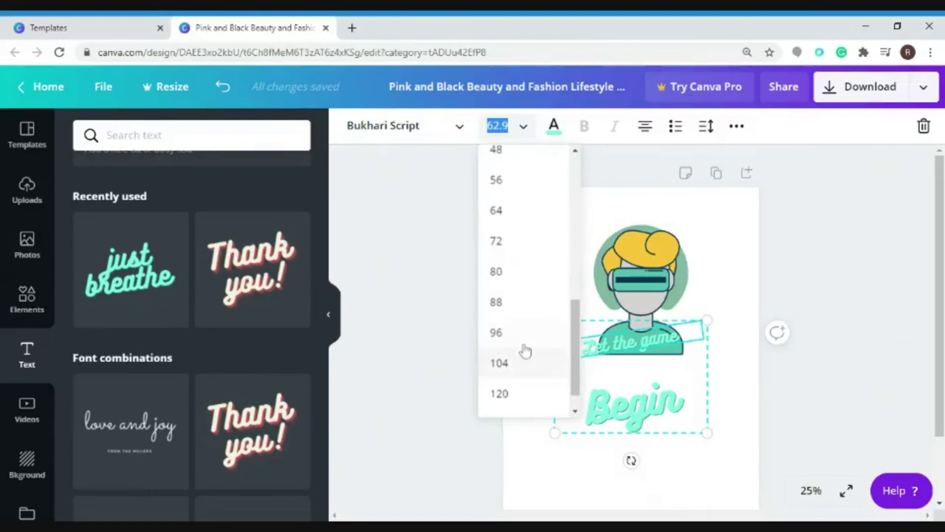
{"action": "left_click", "coordinate": [525, 333]}
Step: Nudge the text block down so it sits centred just below the character
{"action": "left_click", "coordinate": [751, 405]}
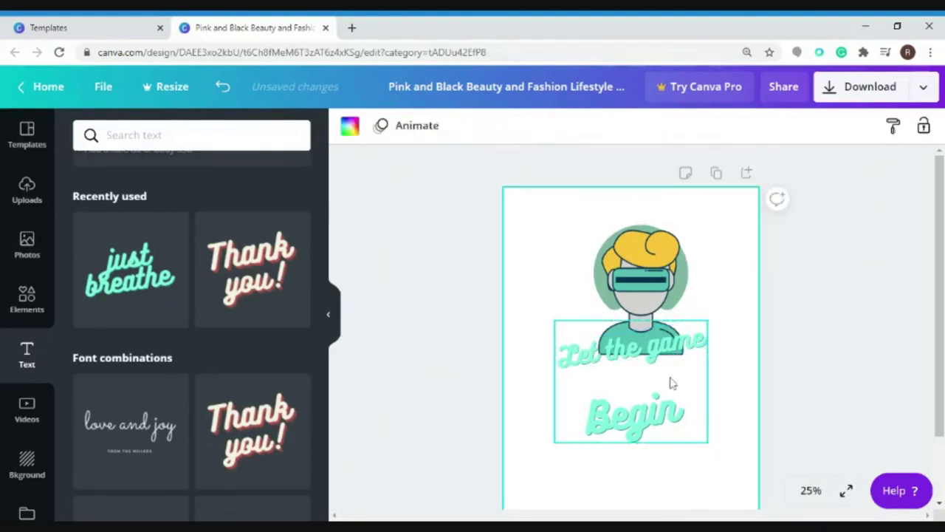
{"action": "left_click_drag", "start_coordinate": [669, 361], "coordinate": [669, 374]}
{"action": "left_click", "coordinate": [709, 308]}
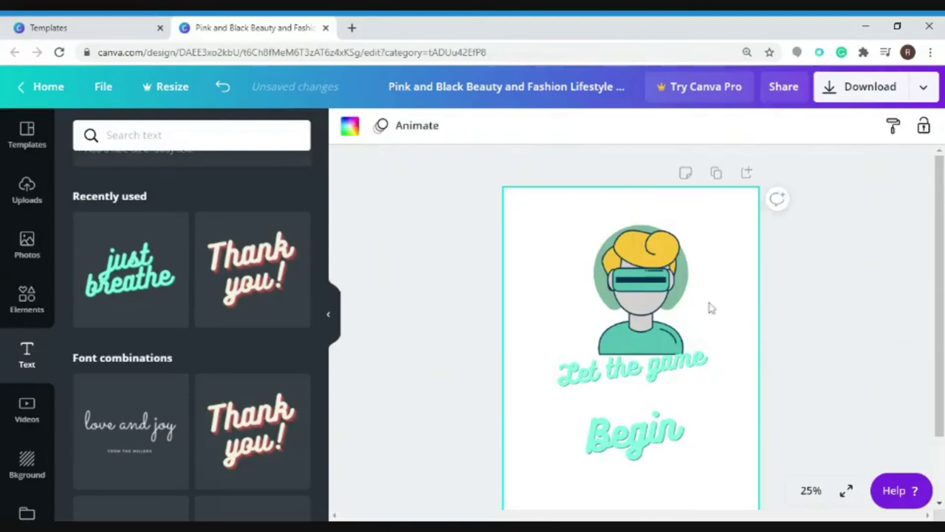
{"action": "left_click_drag", "start_coordinate": [697, 338], "coordinate": [698, 336]}
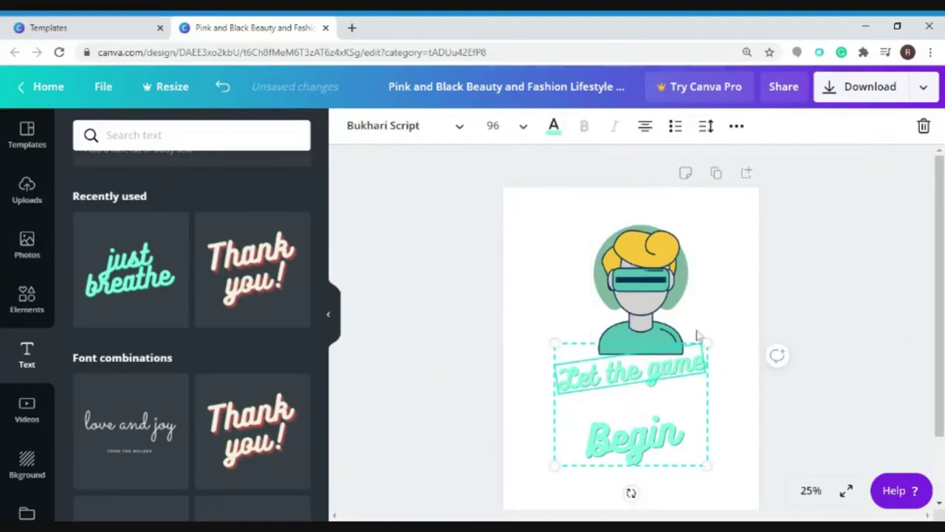
{"action": "left_click", "coordinate": [703, 305]}
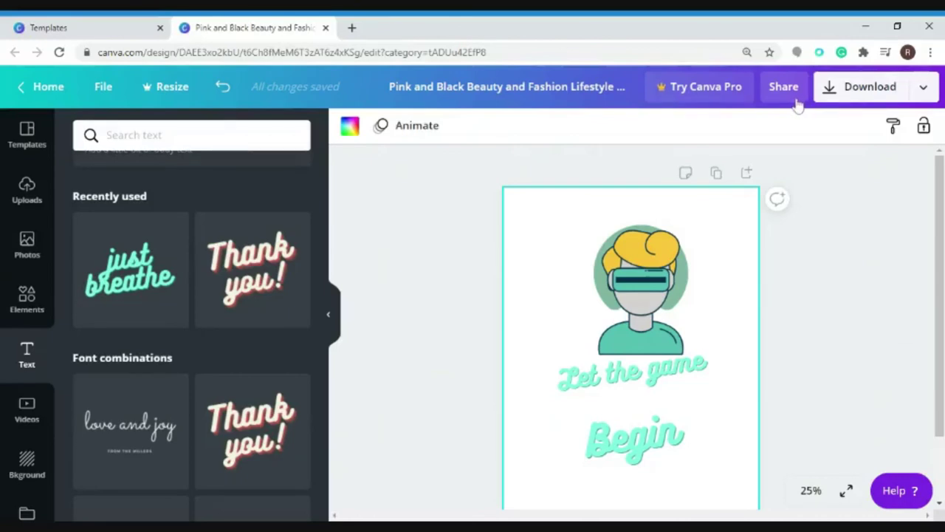
Step: Download the finished T-shirt design as a PNG file
{"action": "left_click", "coordinate": [844, 95]}
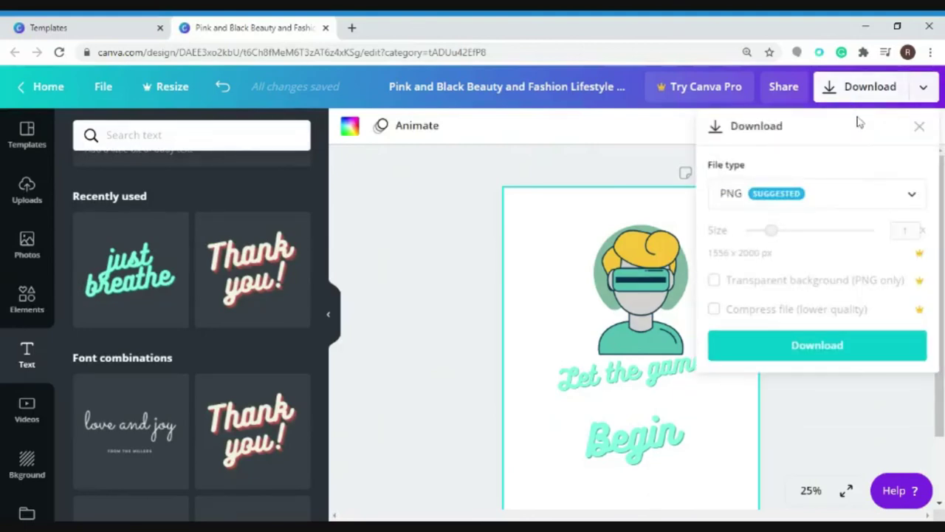
{"action": "left_click", "coordinate": [901, 199]}
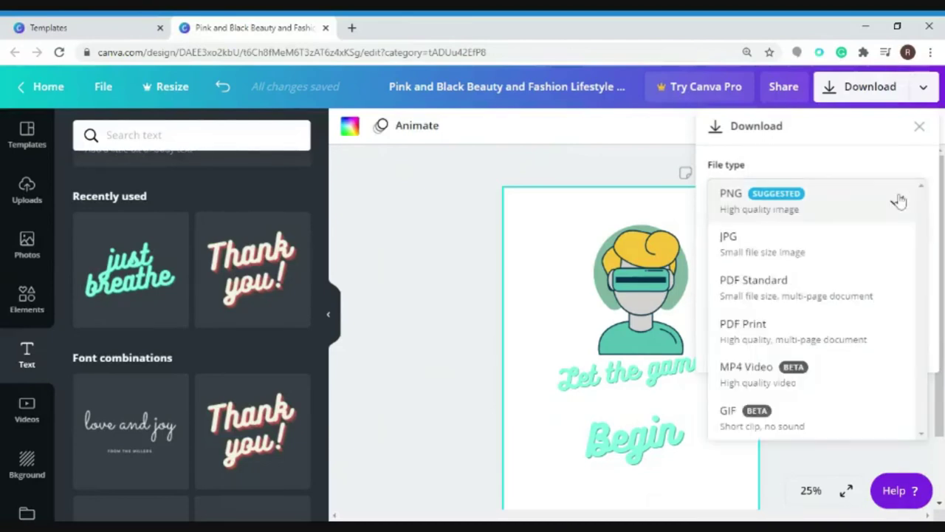
{"action": "left_click", "coordinate": [856, 212]}
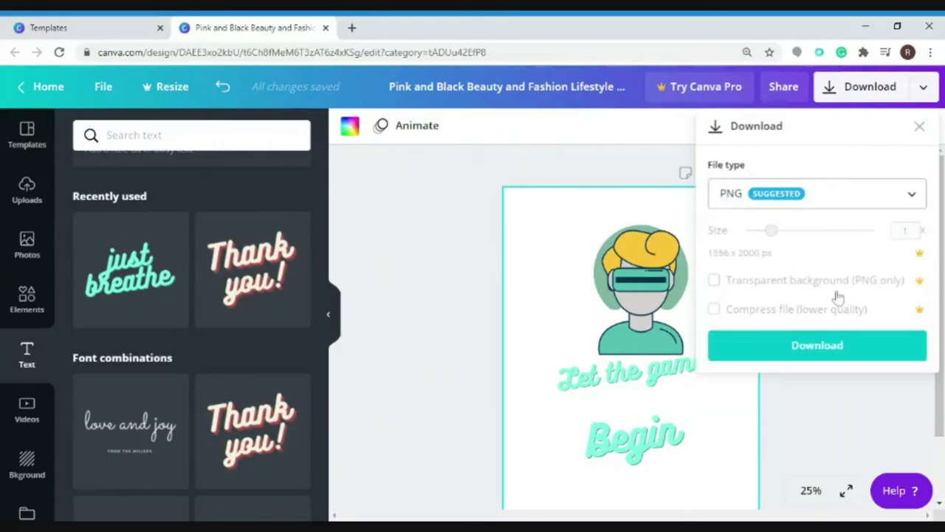
{"action": "left_click", "coordinate": [835, 352]}
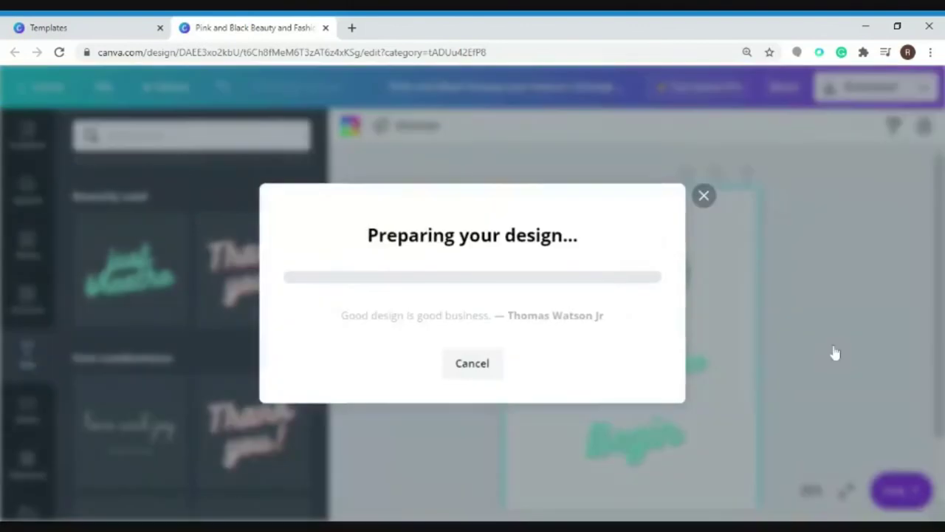